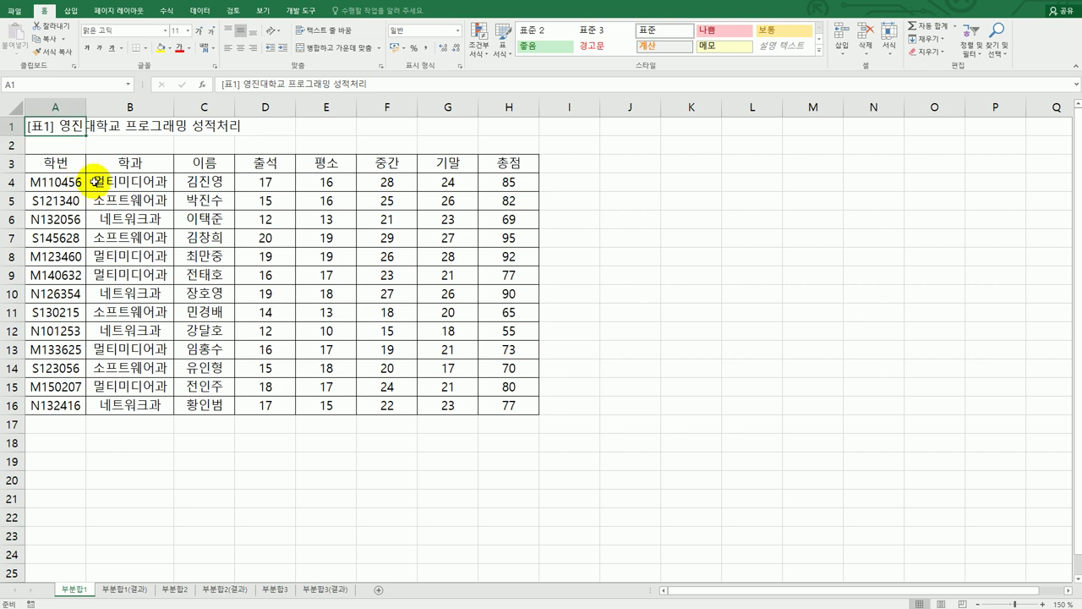
Step: Sort the grade table on sheet 부분합1 by 학과 in descending order
{"action": "left_click", "coordinate": [162, 165]}
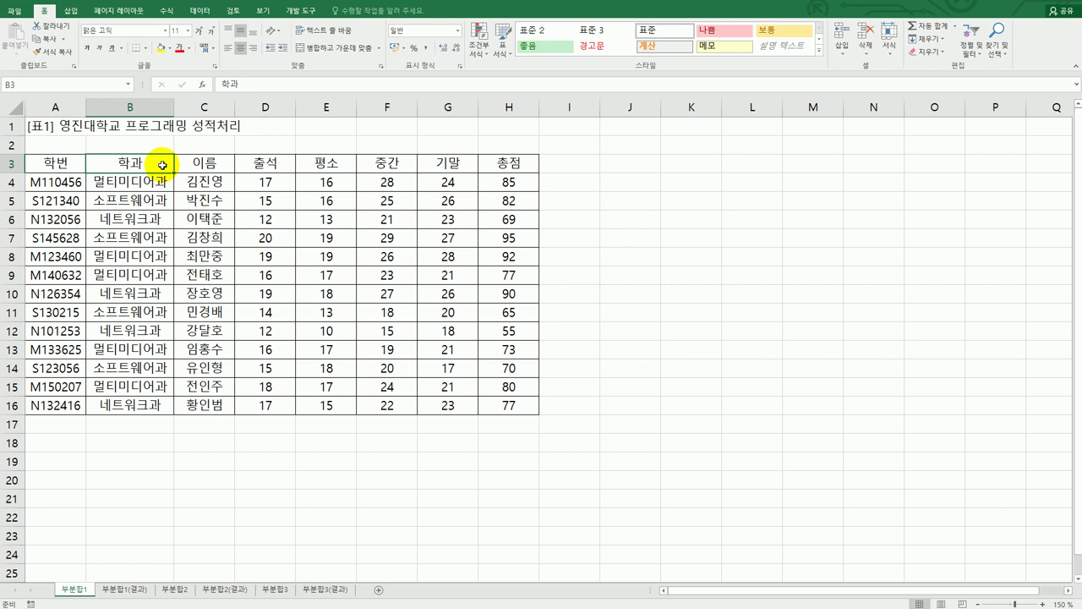
{"action": "left_click", "coordinate": [134, 238]}
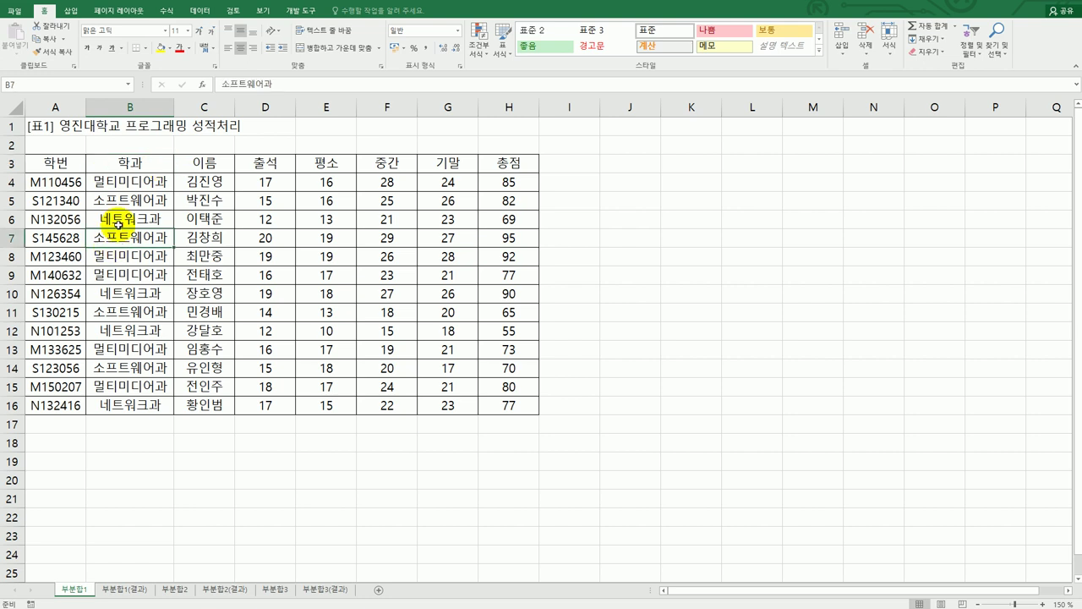
{"action": "left_click", "coordinate": [134, 163]}
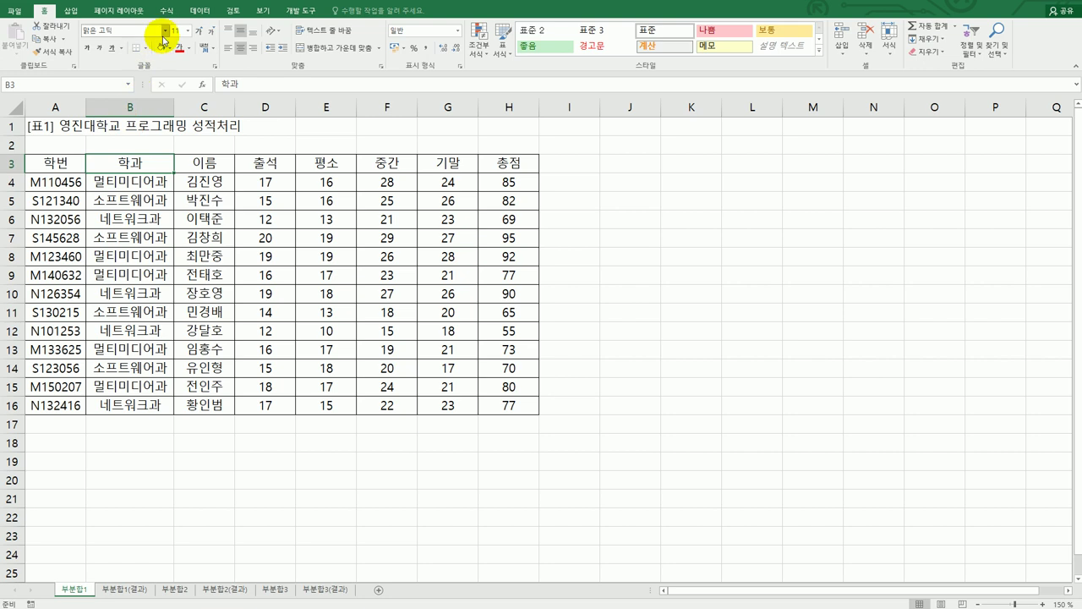
{"action": "left_click", "coordinate": [198, 12]}
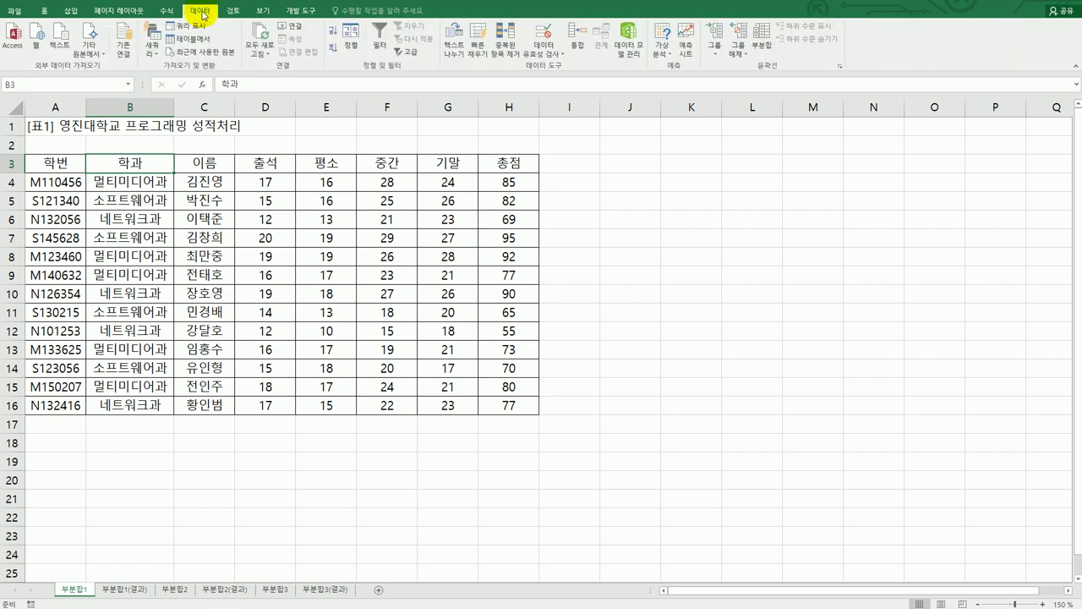
{"action": "left_click", "coordinate": [333, 49]}
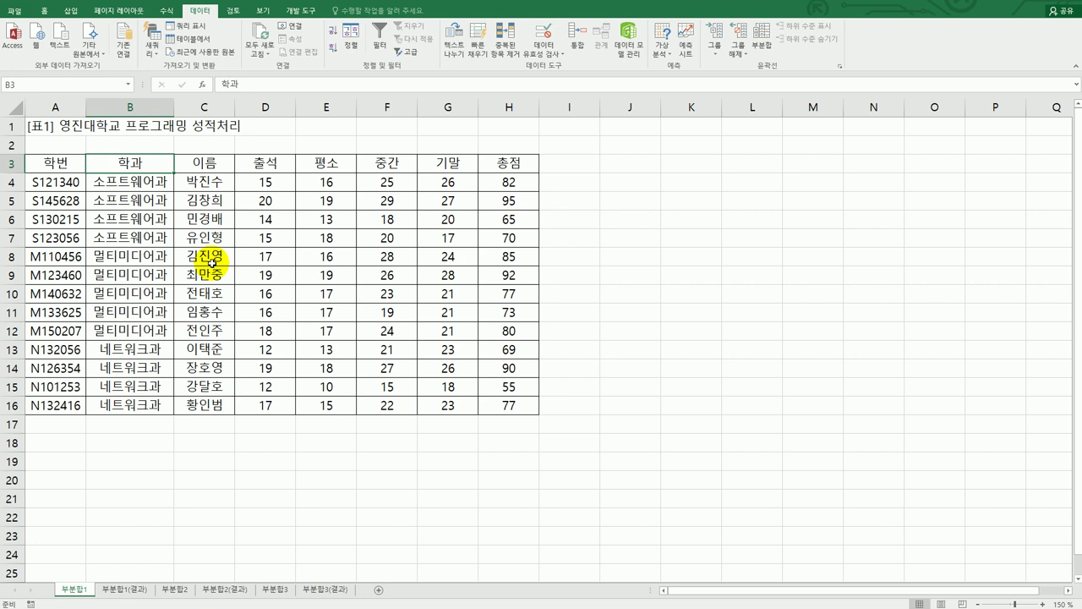
Step: Add subtotals grouped by 학과 with the 평균 of 출석 and 평소 only, and auto-fit column B's width
{"action": "left_click", "coordinate": [761, 42]}
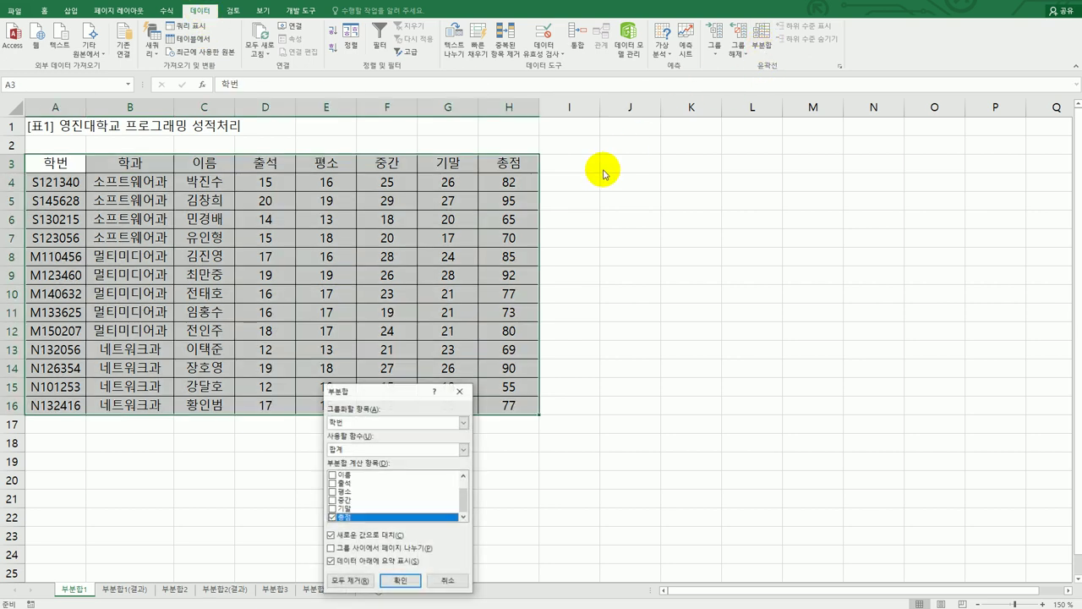
{"action": "left_click_drag", "start_coordinate": [389, 394], "coordinate": [639, 183]}
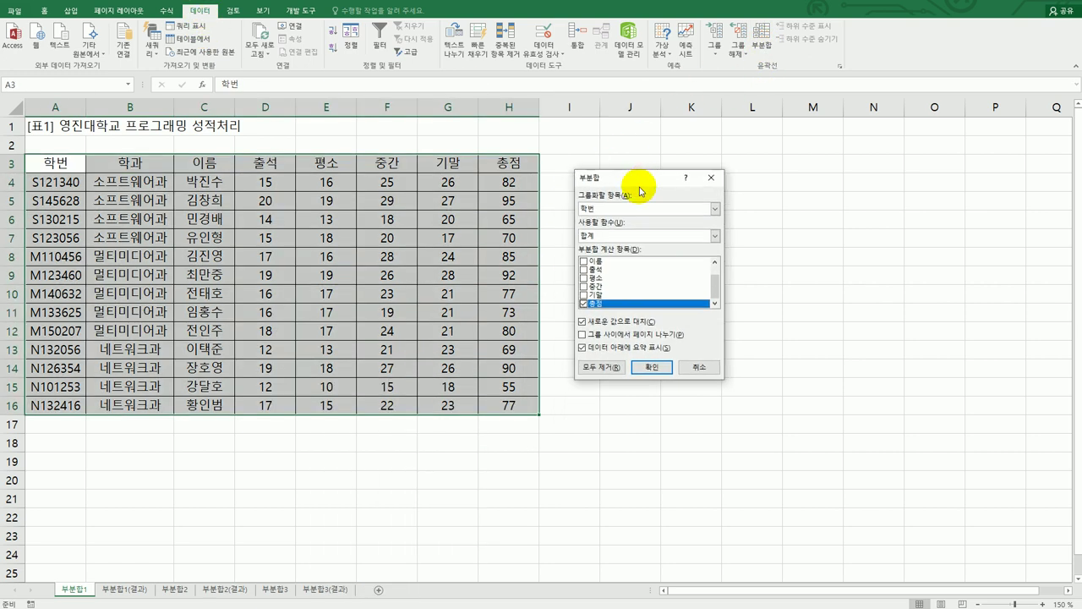
{"action": "left_click", "coordinate": [647, 207]}
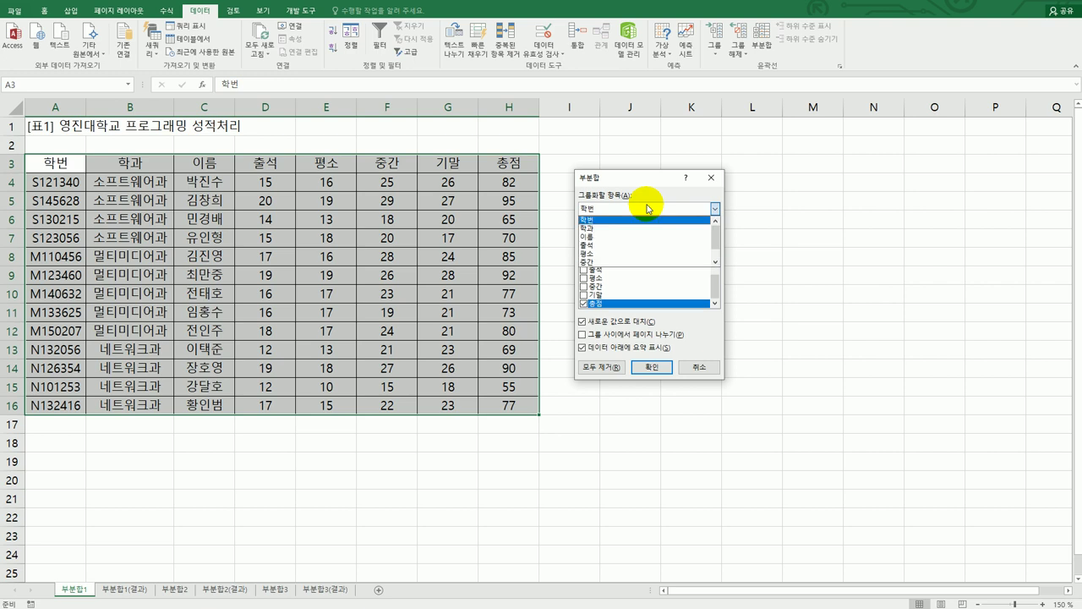
{"action": "left_click", "coordinate": [645, 229]}
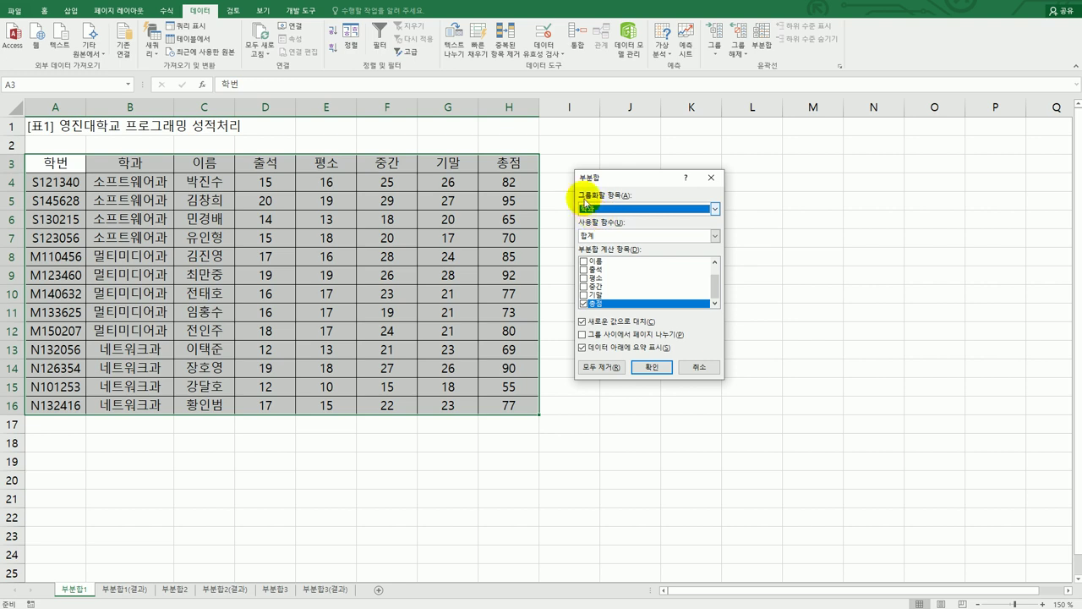
{"action": "left_click", "coordinate": [610, 236]}
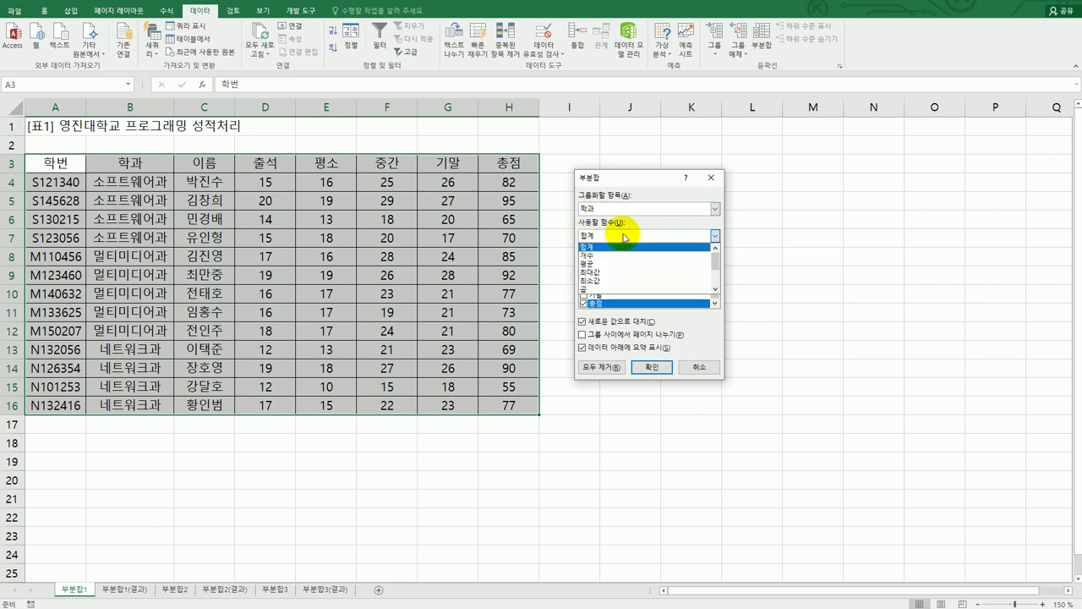
{"action": "left_click", "coordinate": [613, 266]}
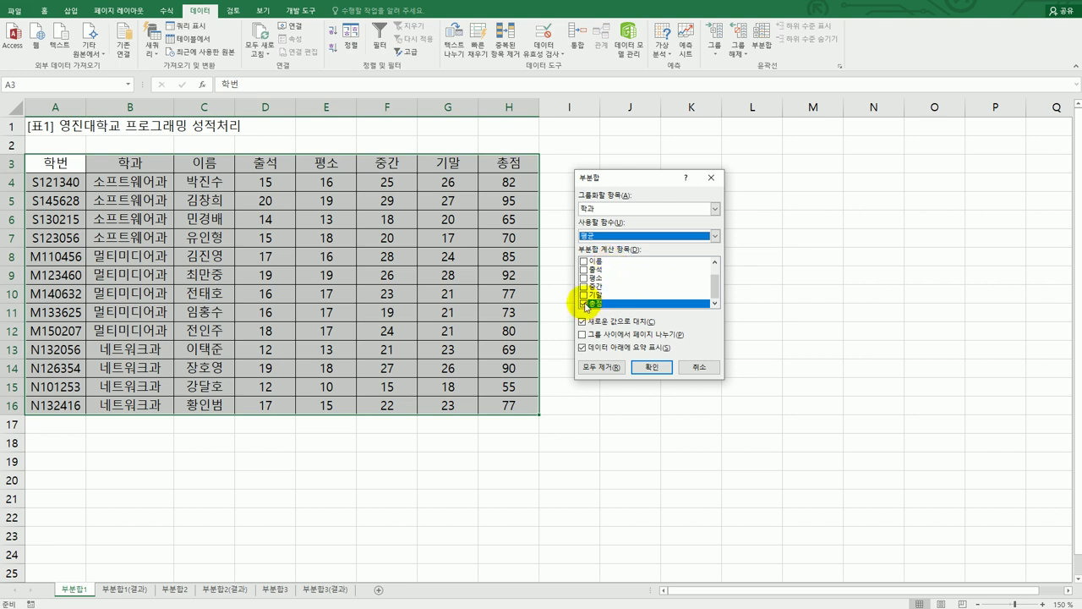
{"action": "left_click", "coordinate": [584, 303]}
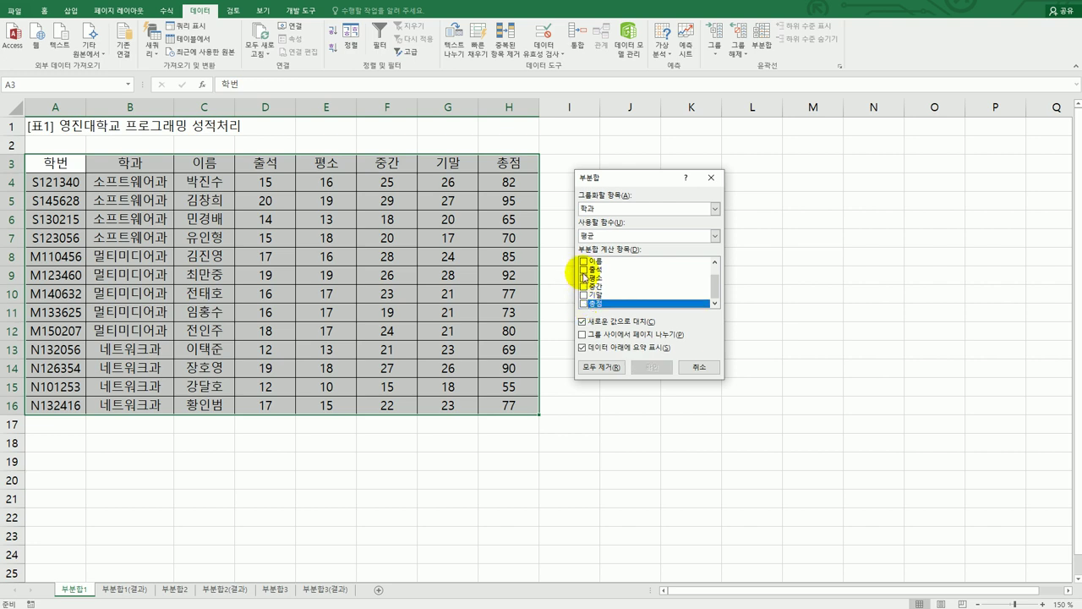
{"action": "left_click", "coordinate": [583, 270]}
{"action": "left_click", "coordinate": [583, 278]}
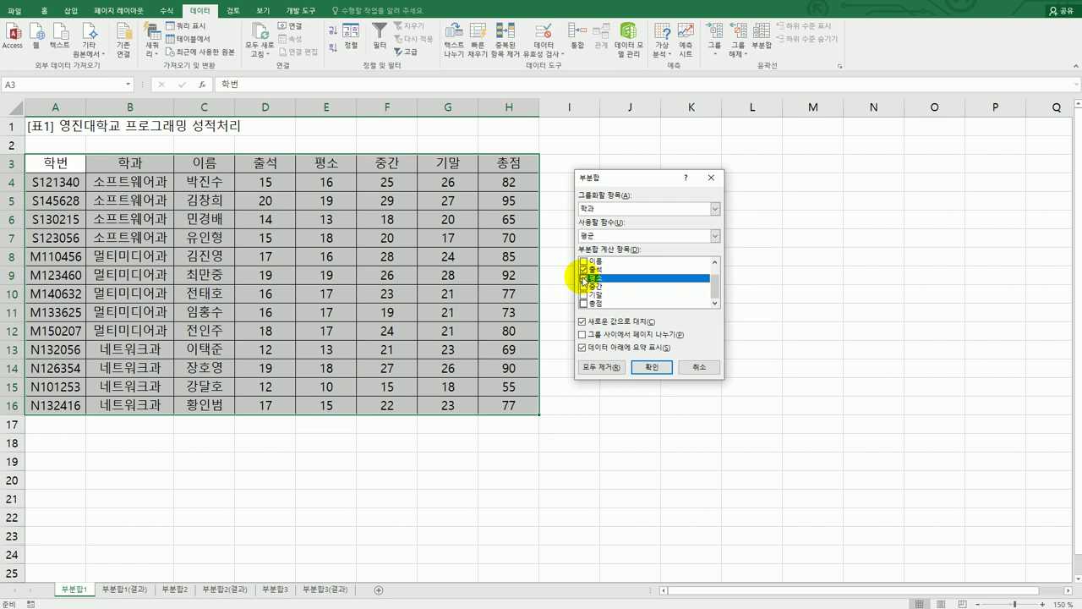
{"action": "left_click", "coordinate": [652, 367]}
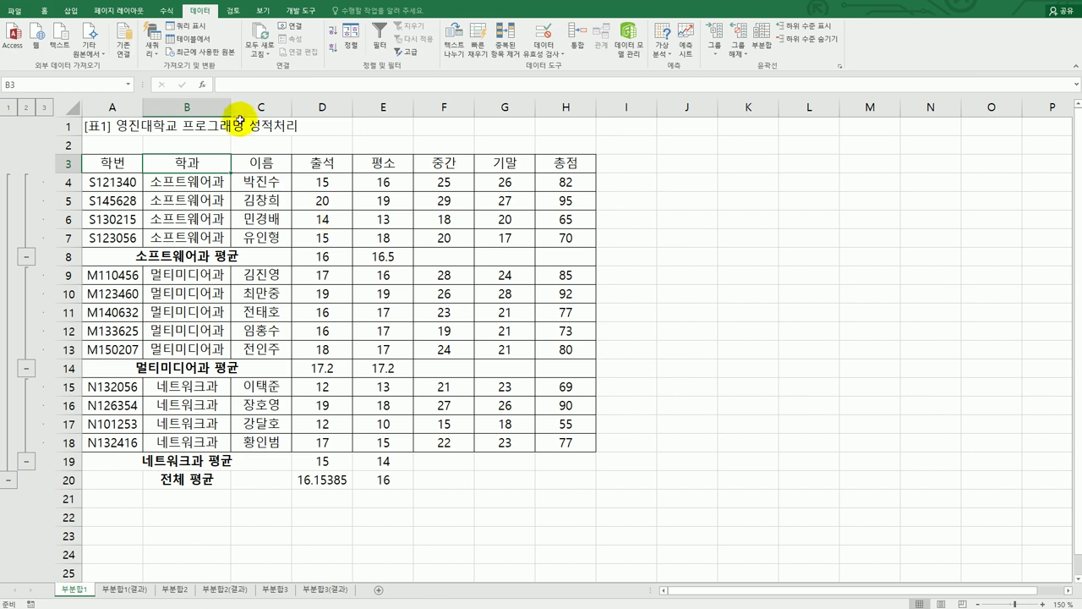
{"action": "double_click", "coordinate": [231, 107]}
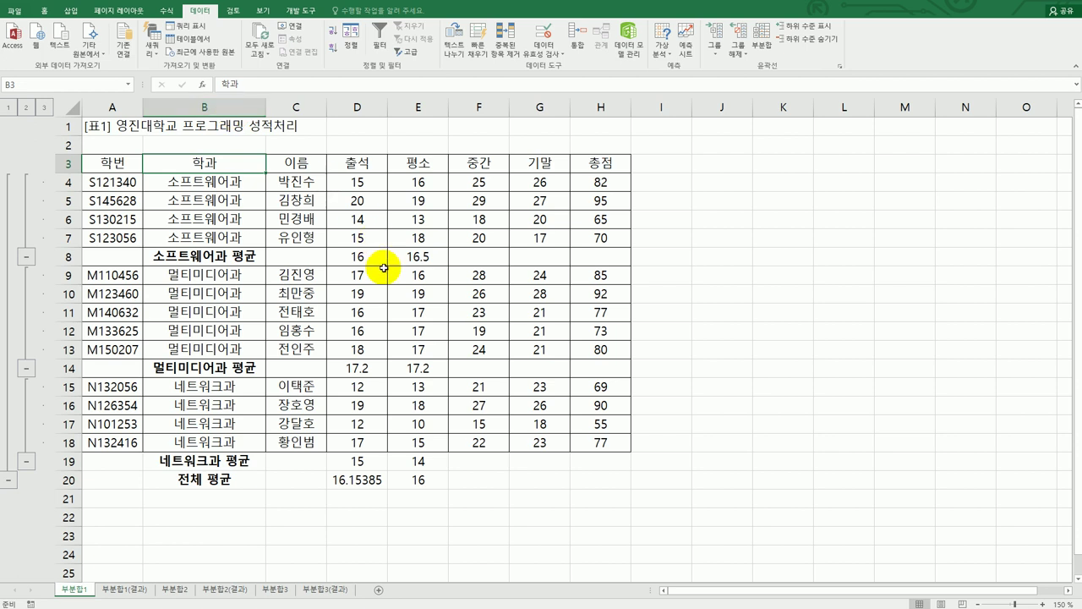
Step: Add 최대값 subtotals of 총점 per 학과 with 새로운 값으로 대치 turned off, and compare with sheet 부분합1(결과)
{"action": "left_click", "coordinate": [763, 59]}
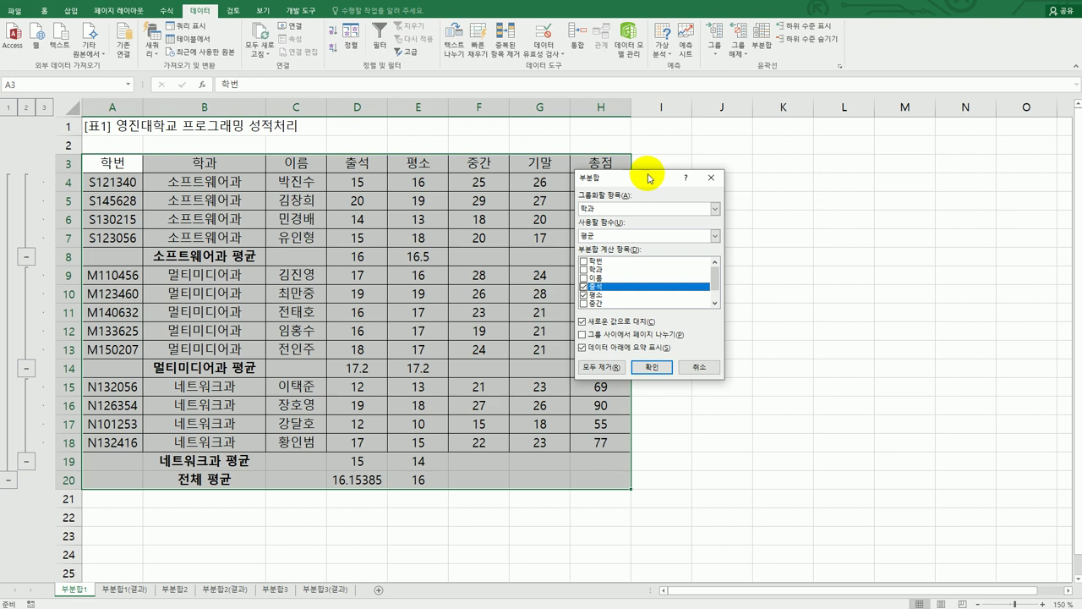
{"action": "left_click_drag", "start_coordinate": [649, 179], "coordinate": [714, 176]}
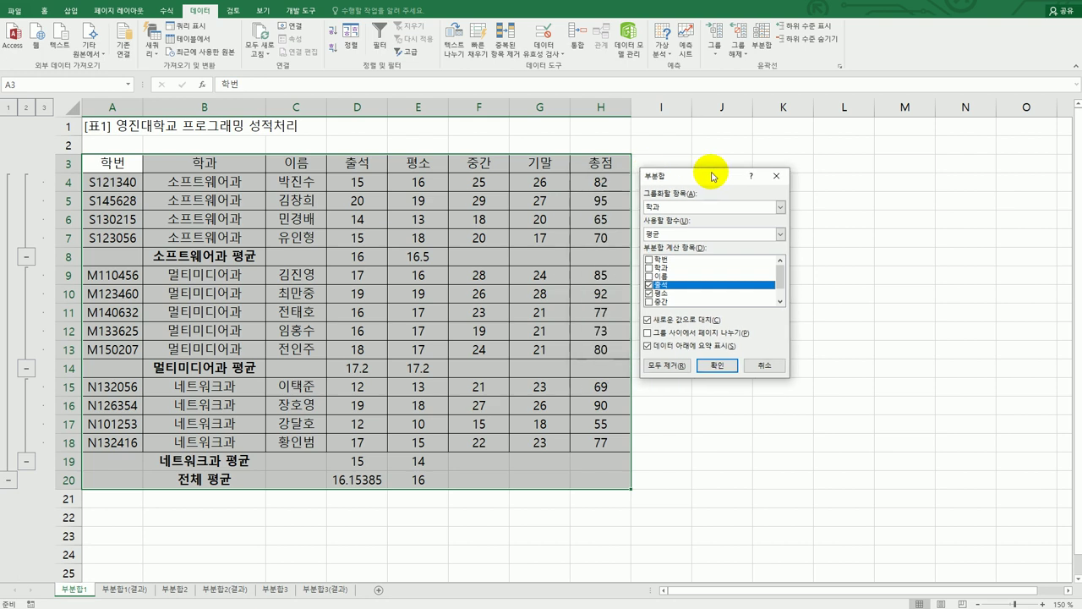
{"action": "left_click", "coordinate": [715, 234]}
{"action": "left_click", "coordinate": [706, 272]}
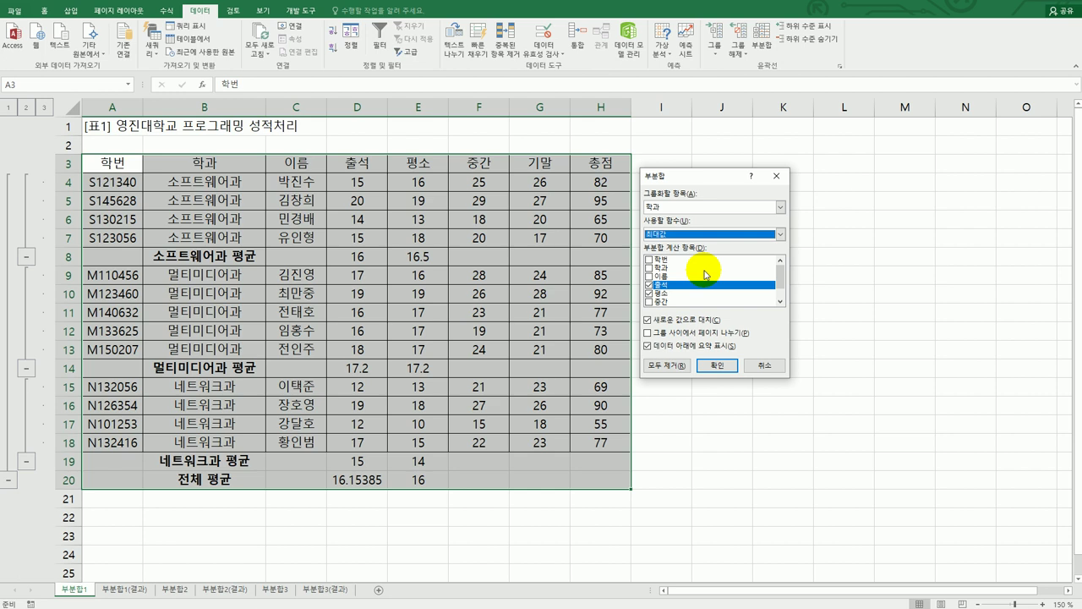
{"action": "left_click", "coordinate": [648, 285]}
{"action": "left_click", "coordinate": [649, 294]}
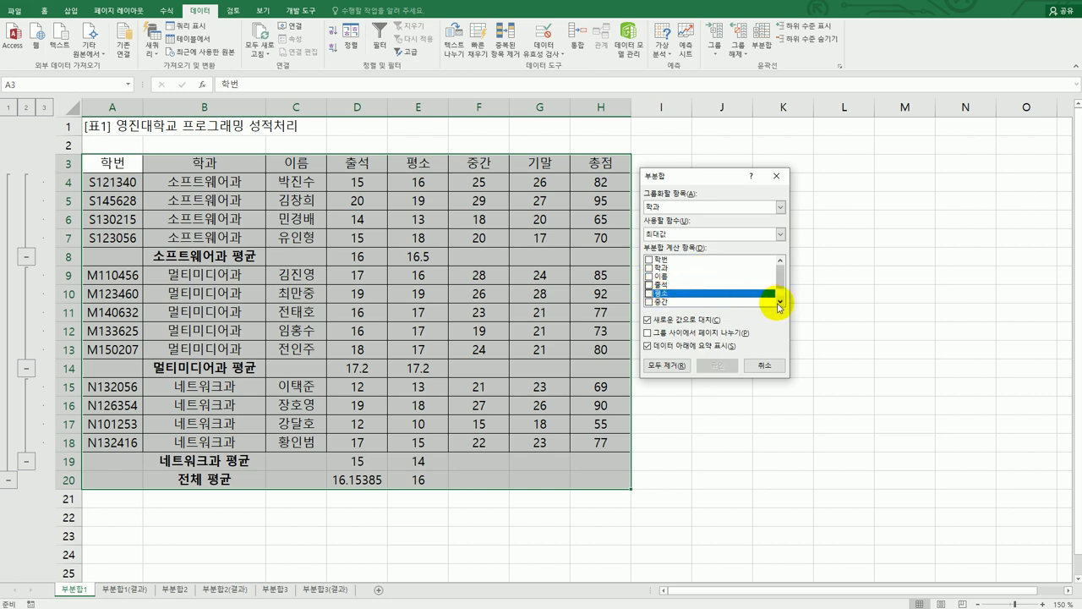
{"action": "left_click", "coordinate": [780, 301]}
{"action": "left_click", "coordinate": [779, 302]}
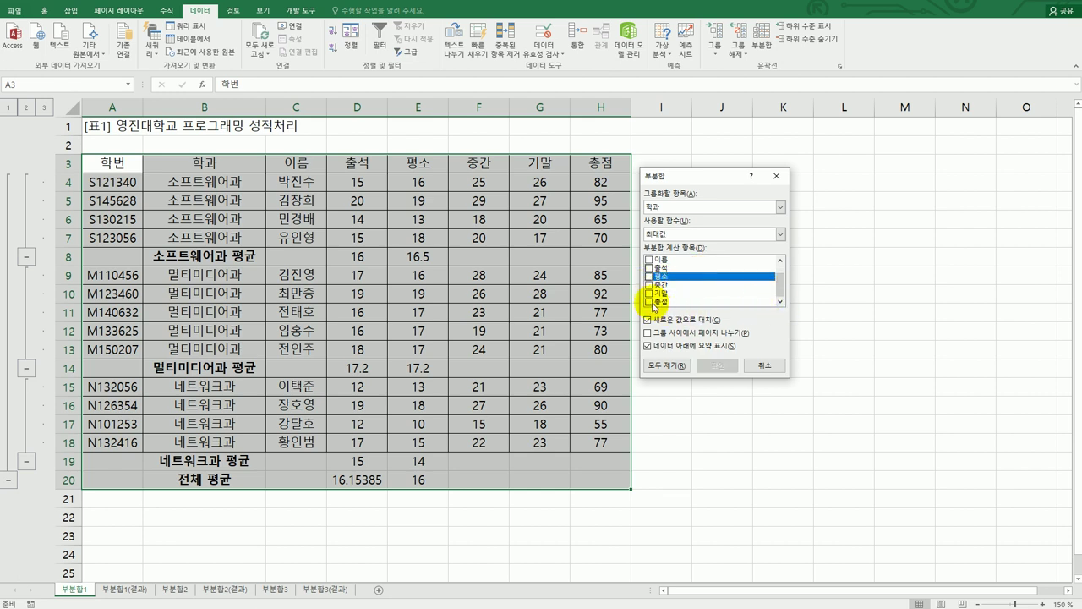
{"action": "left_click", "coordinate": [649, 302]}
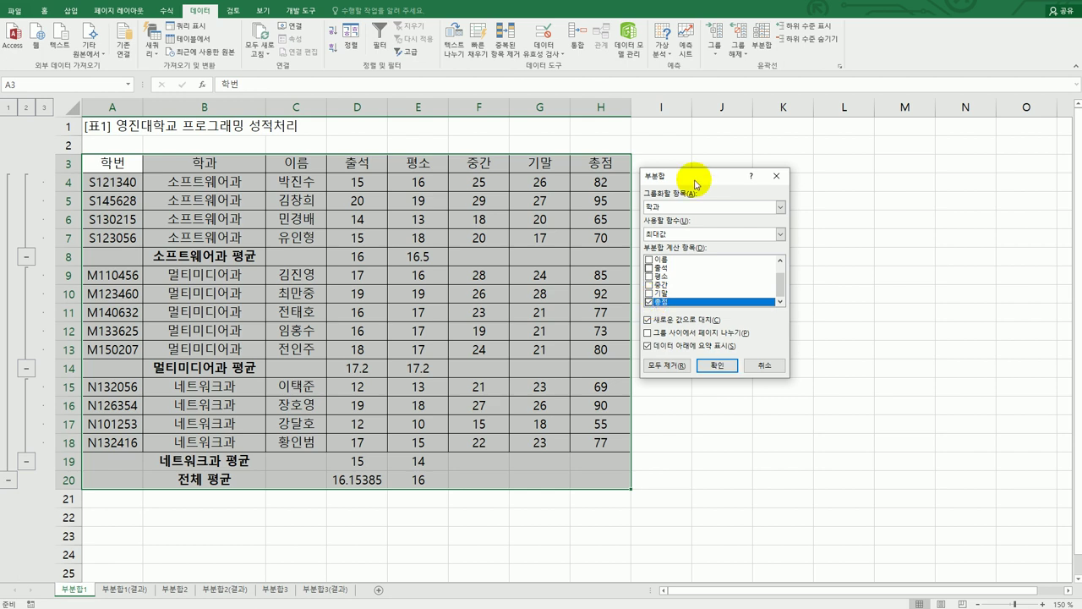
{"action": "left_click_drag", "start_coordinate": [696, 183], "coordinate": [719, 180]}
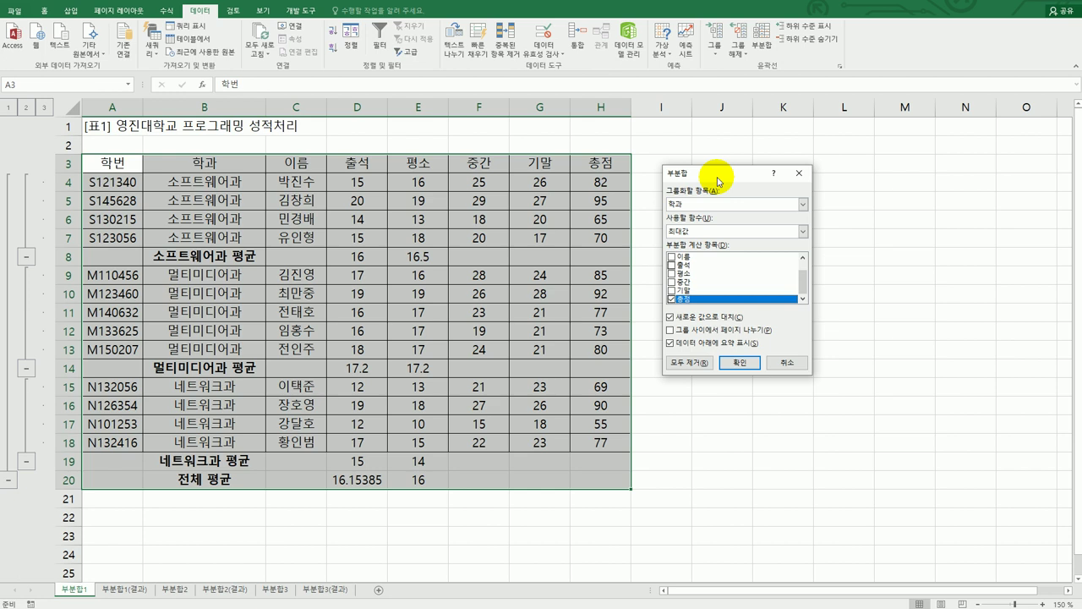
{"action": "left_click", "coordinate": [710, 317]}
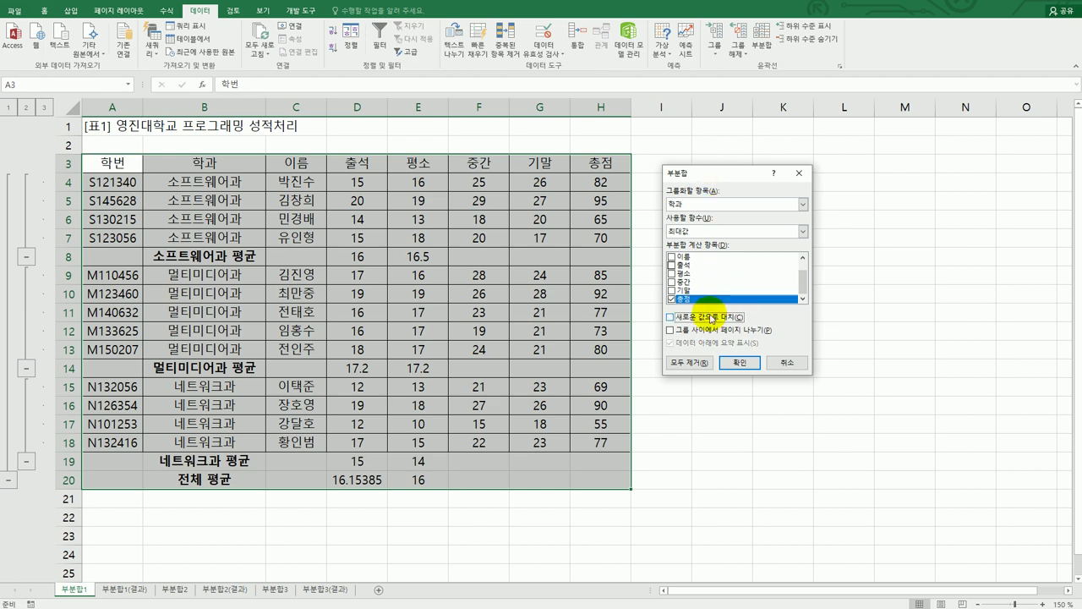
{"action": "left_click", "coordinate": [732, 362]}
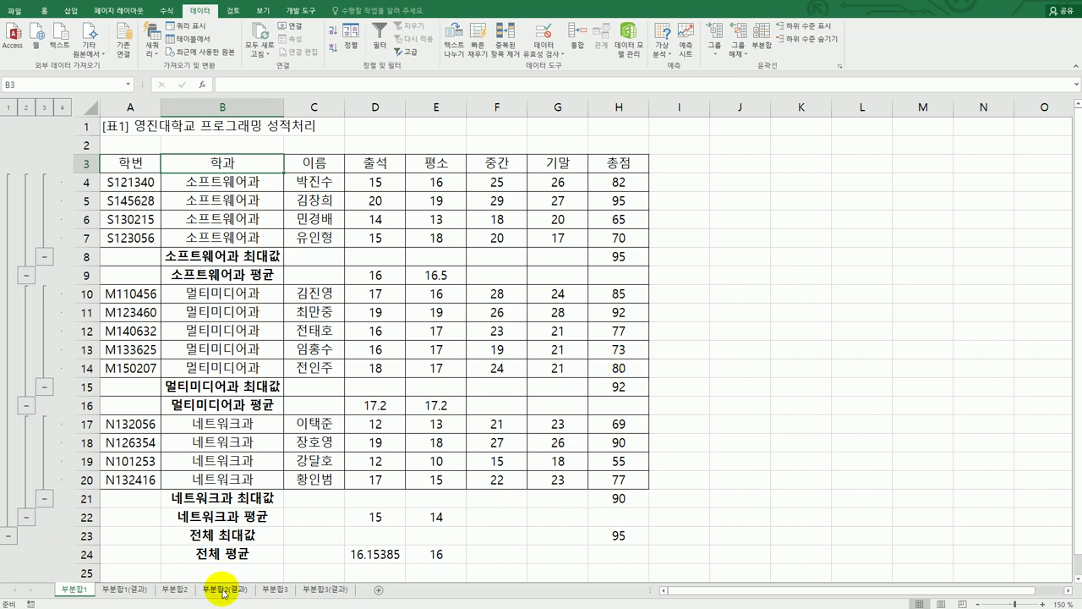
{"action": "left_click", "coordinate": [125, 592]}
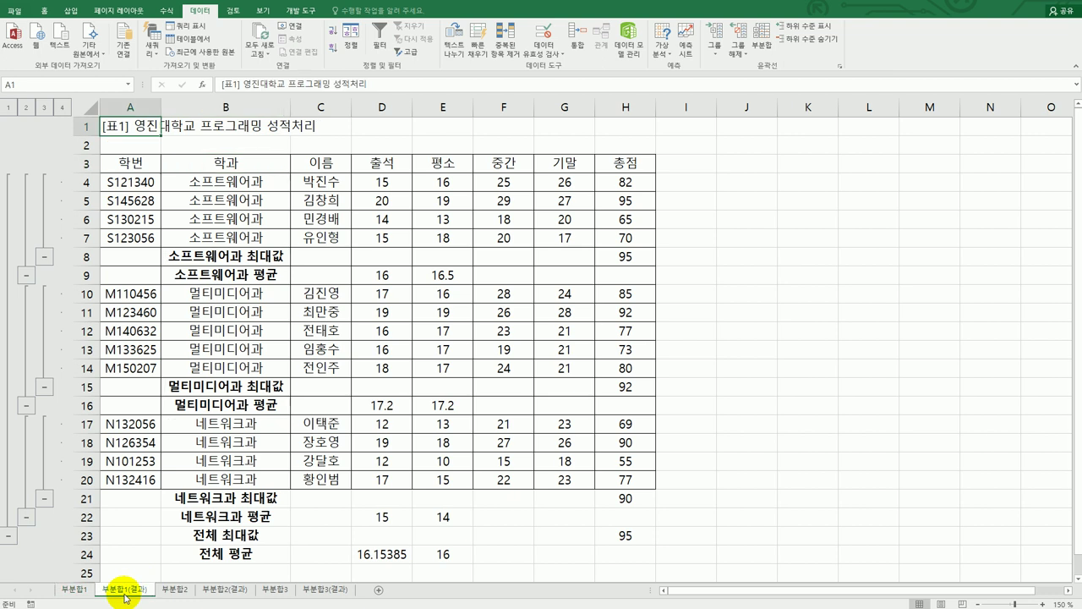
Step: Sort the 소양인증포인트 현황 table on sheet 부분합2 by 학과 in ascending order
{"action": "left_click", "coordinate": [176, 589]}
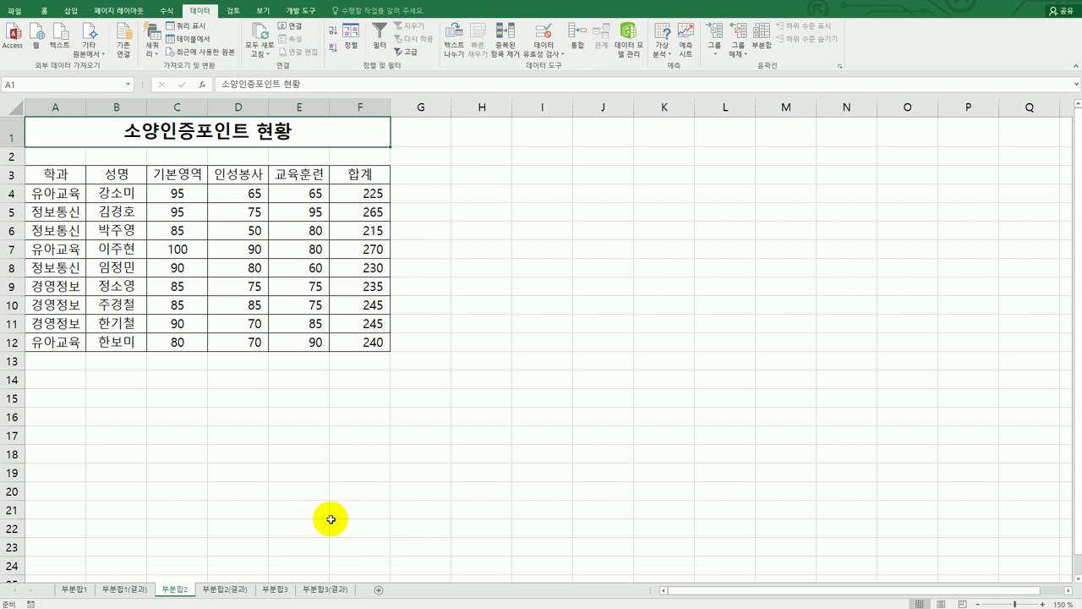
{"action": "left_click", "coordinate": [134, 232]}
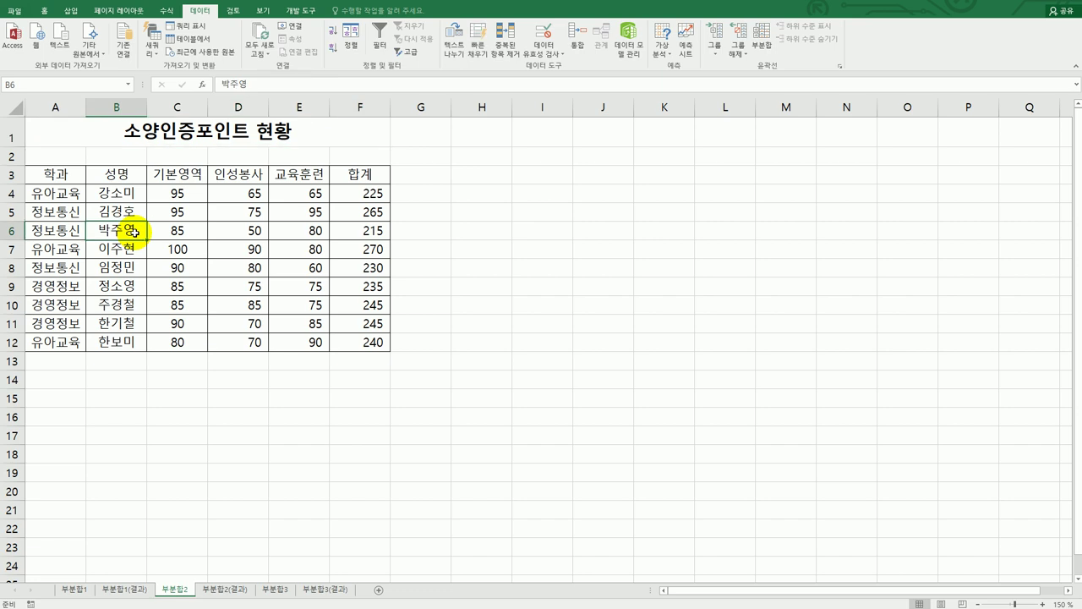
{"action": "left_click", "coordinate": [66, 179]}
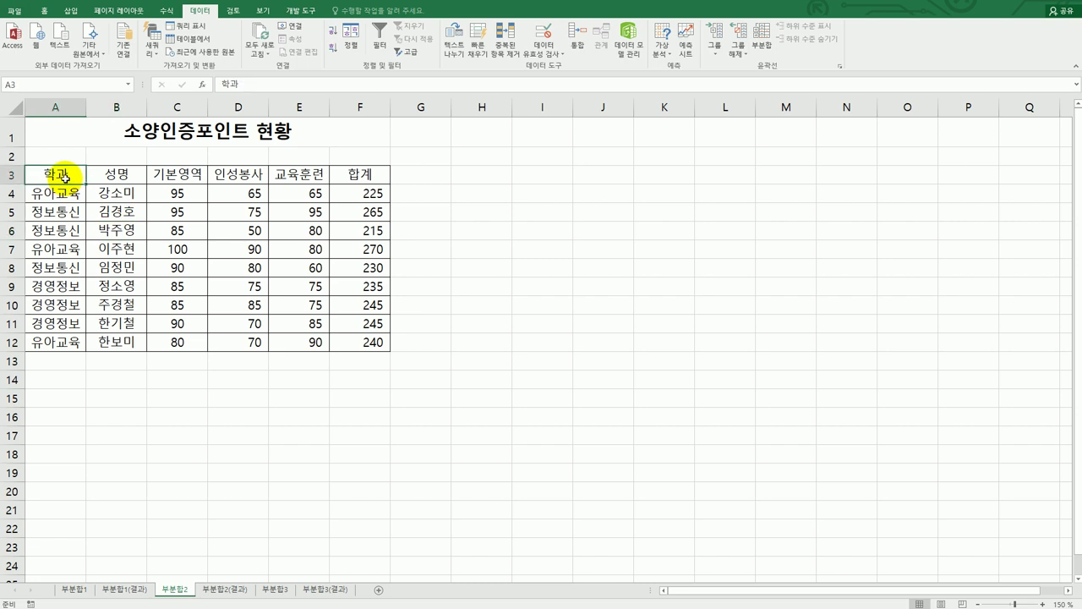
{"action": "left_click", "coordinate": [334, 34]}
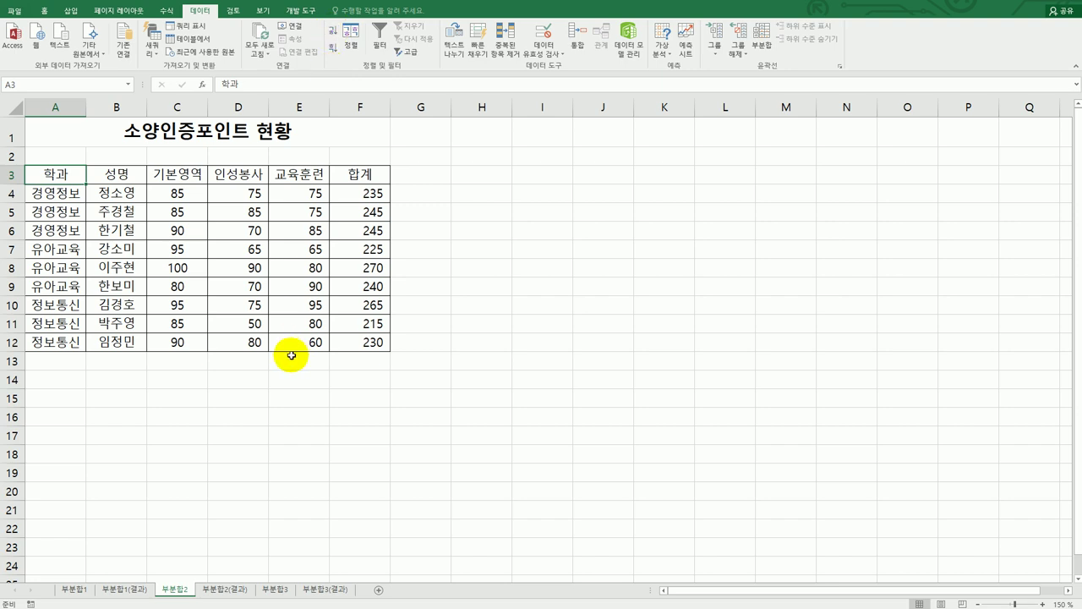
Step: Add subtotals to the sorted table grouped by 학과, using 최소값 on the 합계 column
{"action": "left_click", "coordinate": [763, 45]}
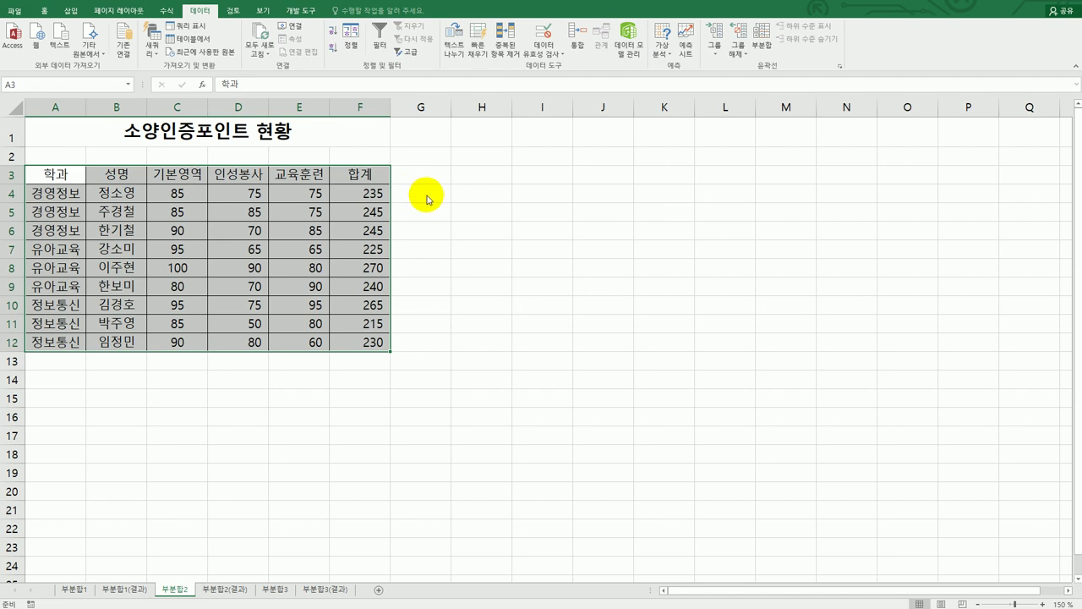
{"action": "left_click_drag", "start_coordinate": [729, 168], "coordinate": [580, 159]}
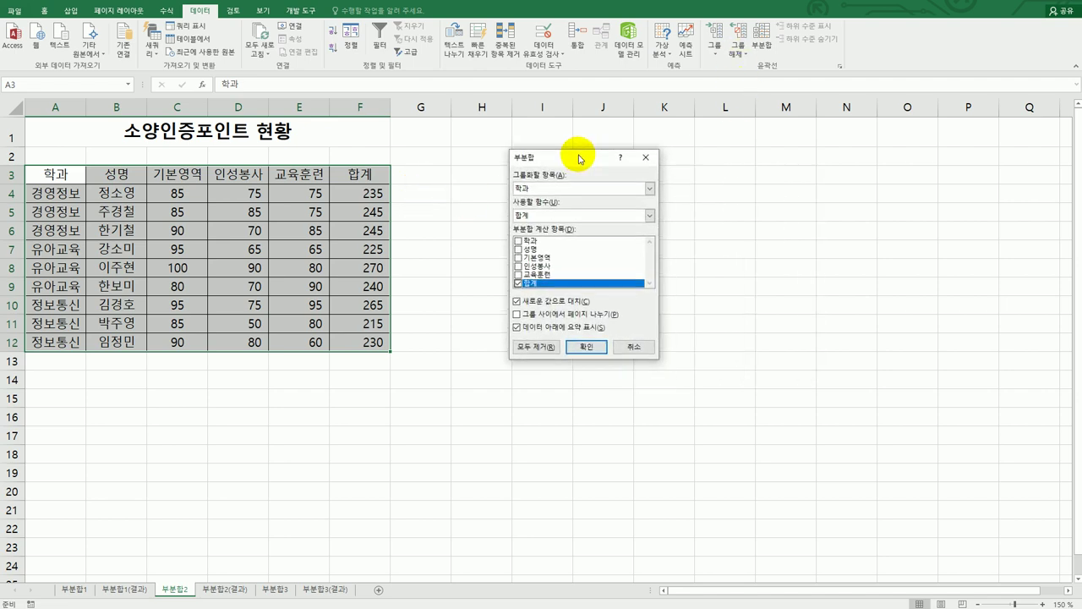
{"action": "left_click", "coordinate": [561, 216]}
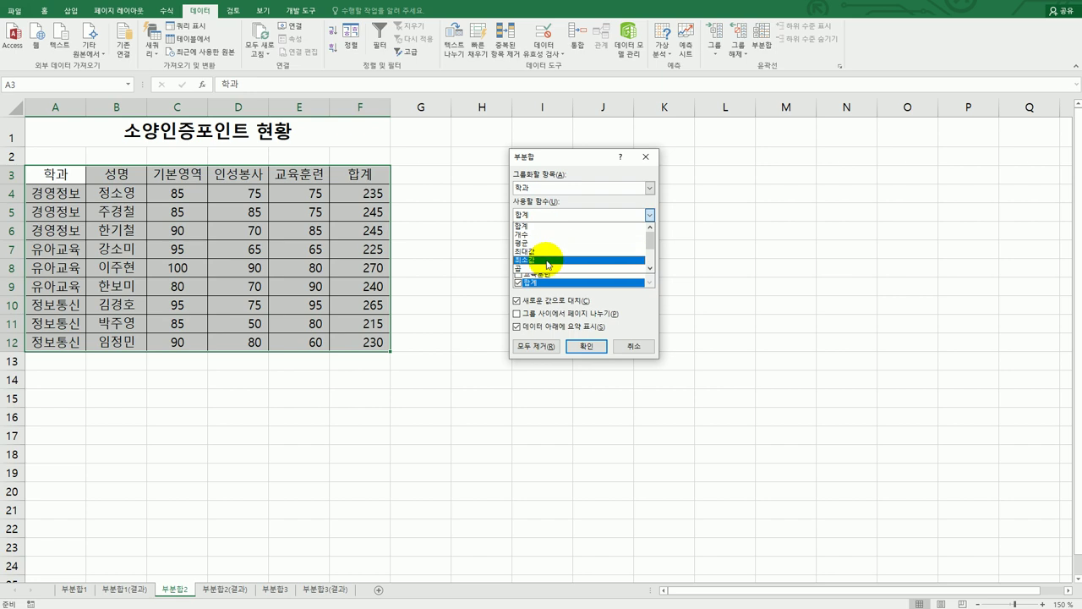
{"action": "left_click", "coordinate": [548, 262]}
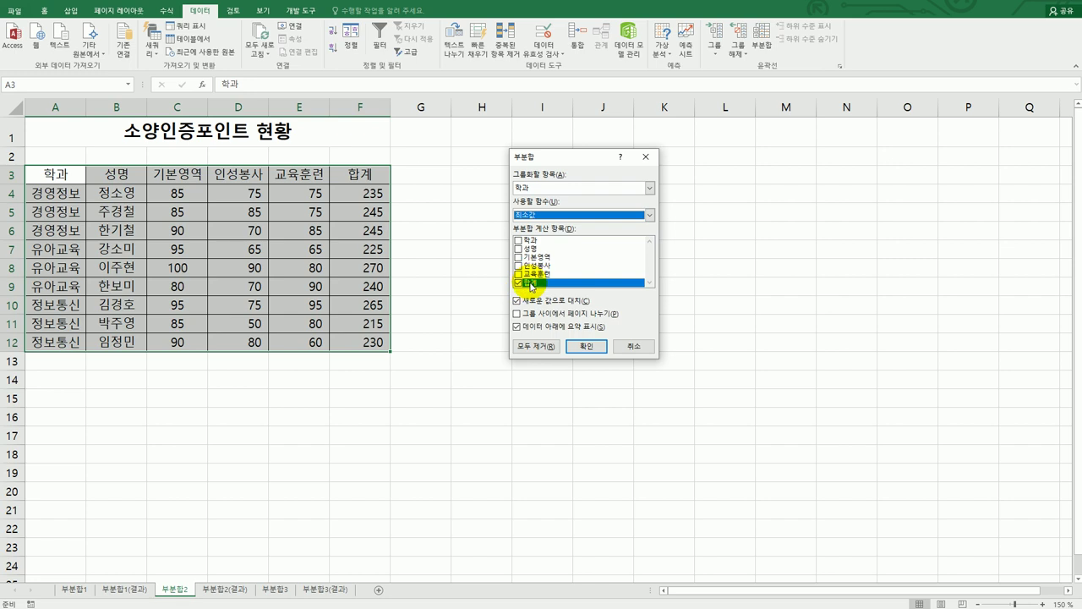
{"action": "left_click", "coordinate": [586, 346]}
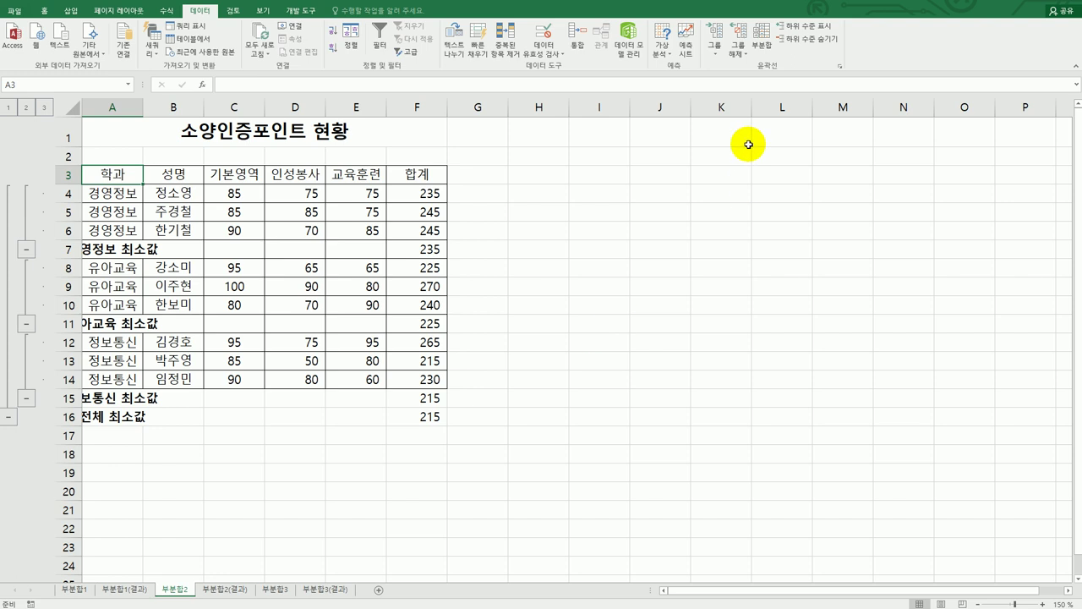
Step: Add 평균 subtotals of 기본영역, 인성봉사 and 교육훈련 per 학과 with 새로운 값으로 대치 turned off, and auto-fit column A's width
{"action": "left_click", "coordinate": [762, 43]}
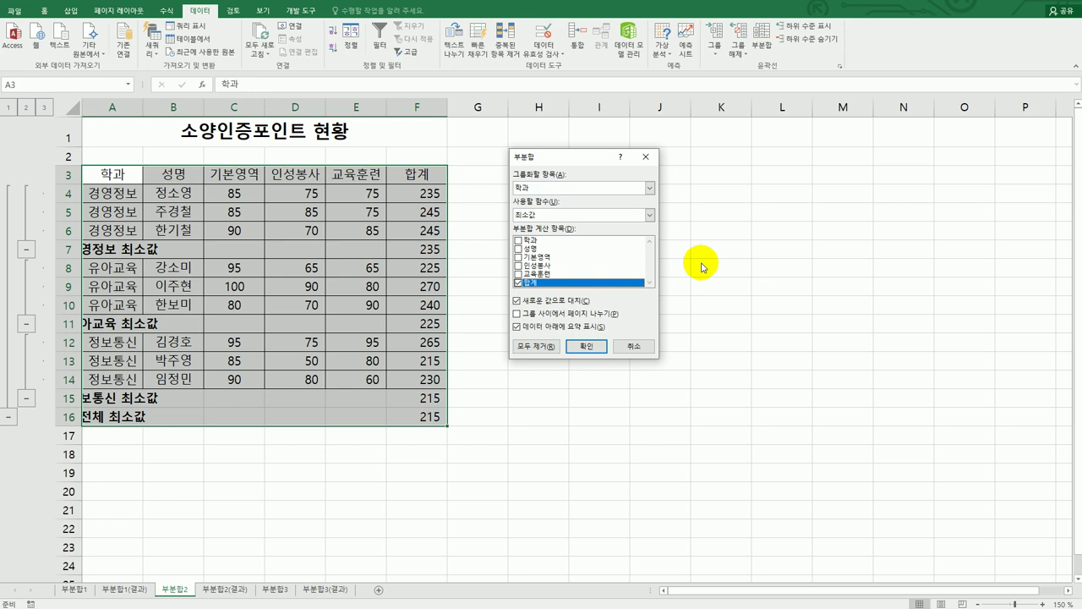
{"action": "left_click", "coordinate": [628, 216]}
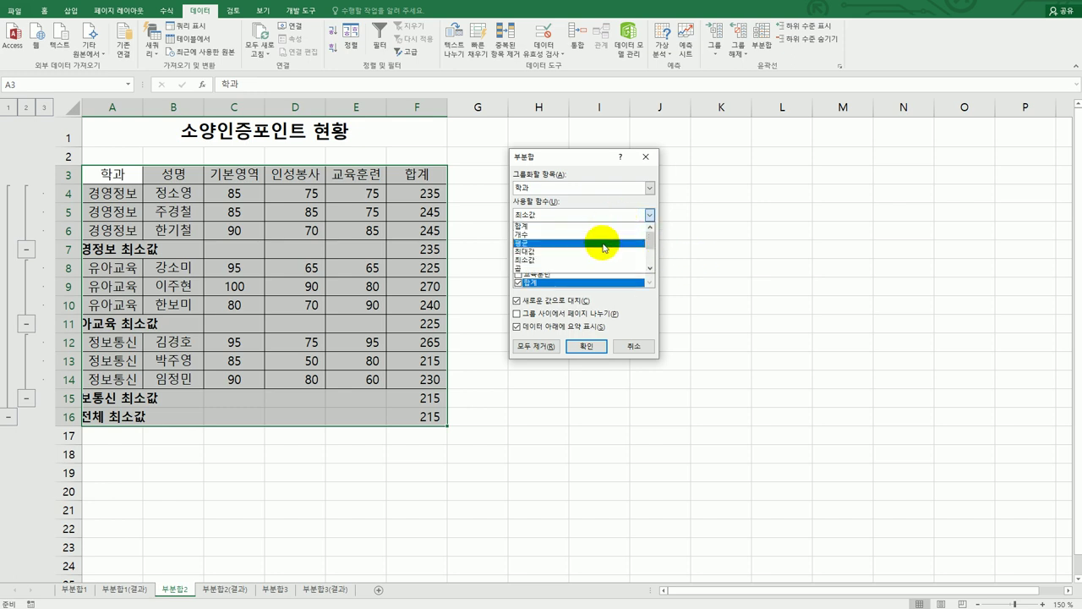
{"action": "left_click", "coordinate": [602, 242]}
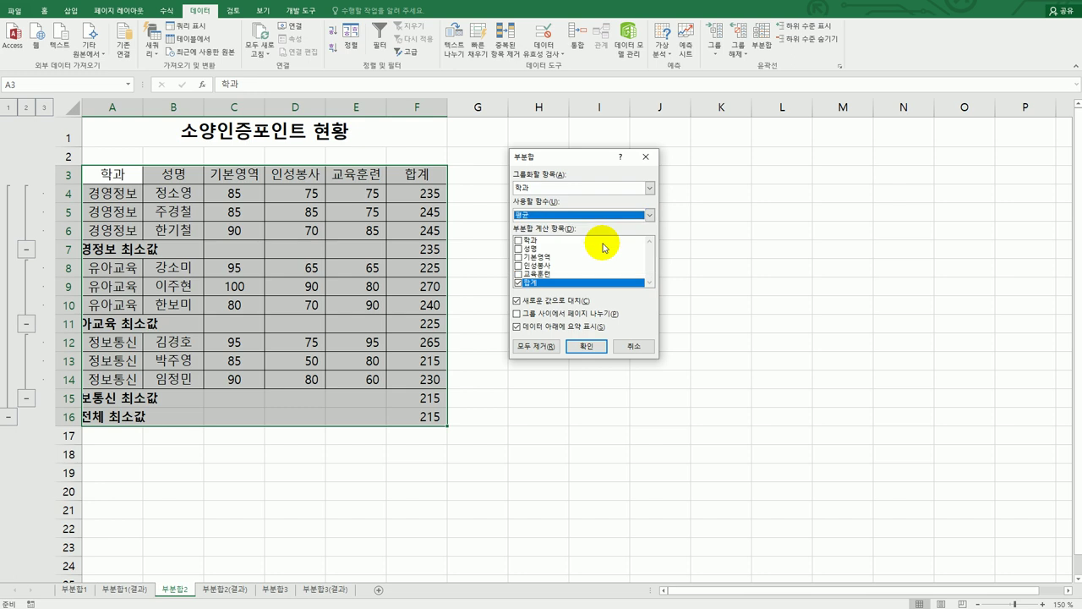
{"action": "left_click", "coordinate": [518, 284]}
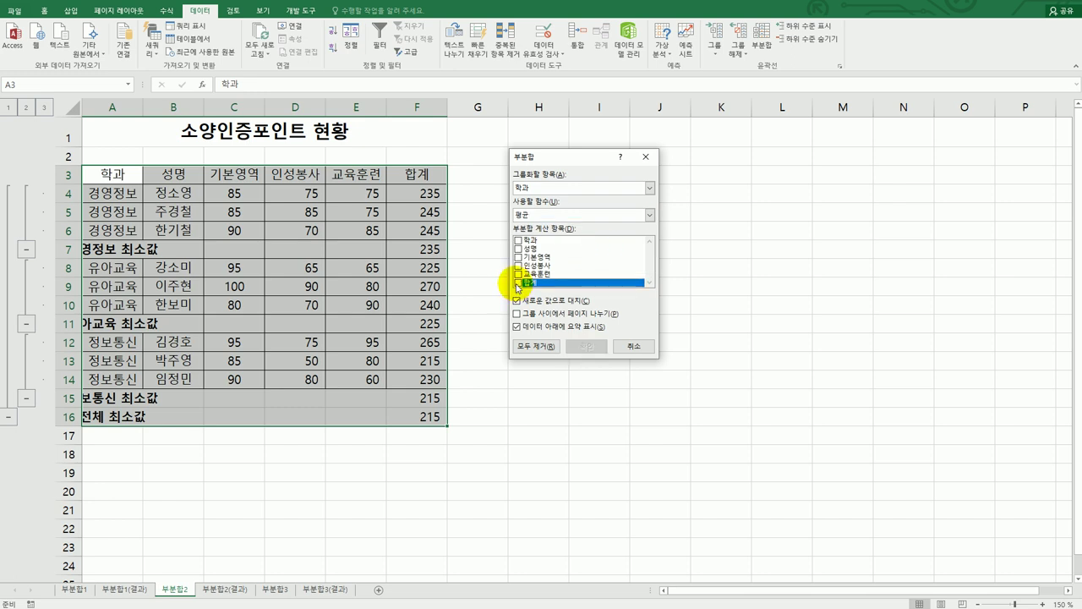
{"action": "left_click", "coordinate": [518, 257]}
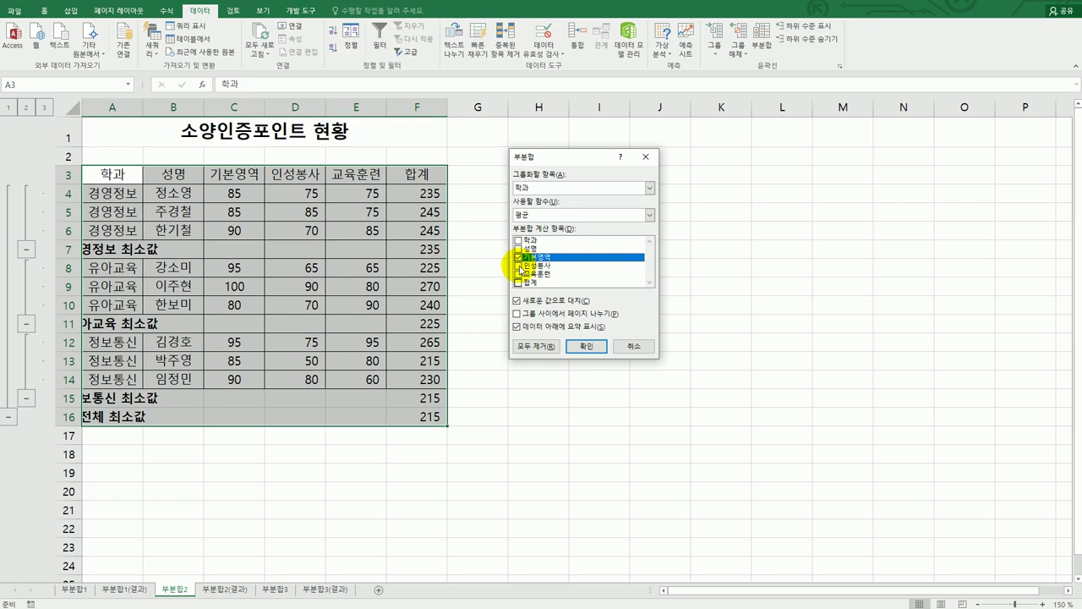
{"action": "left_click", "coordinate": [517, 266]}
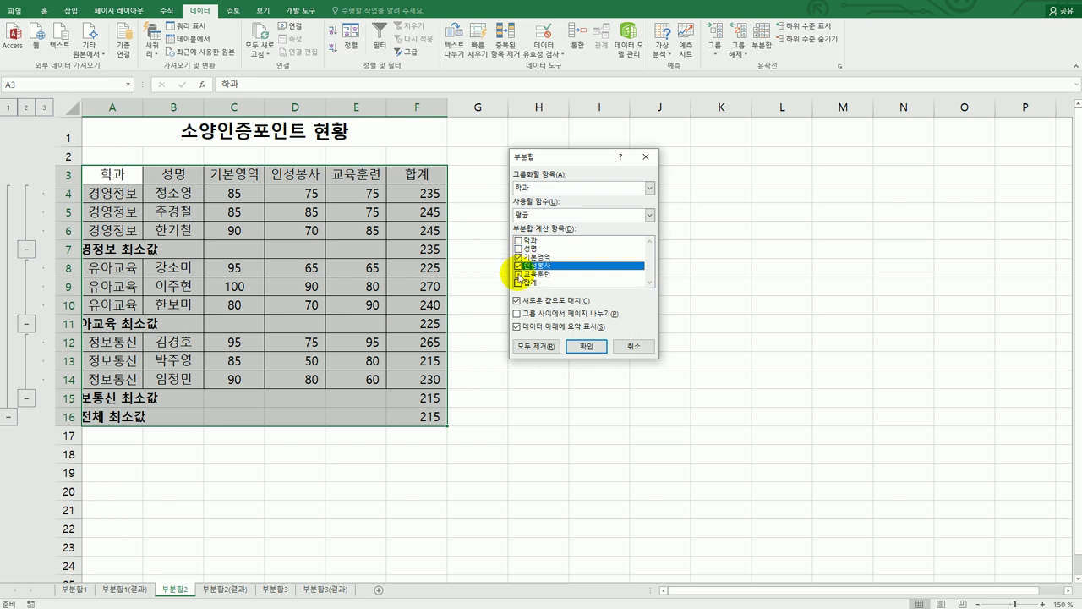
{"action": "left_click", "coordinate": [518, 274]}
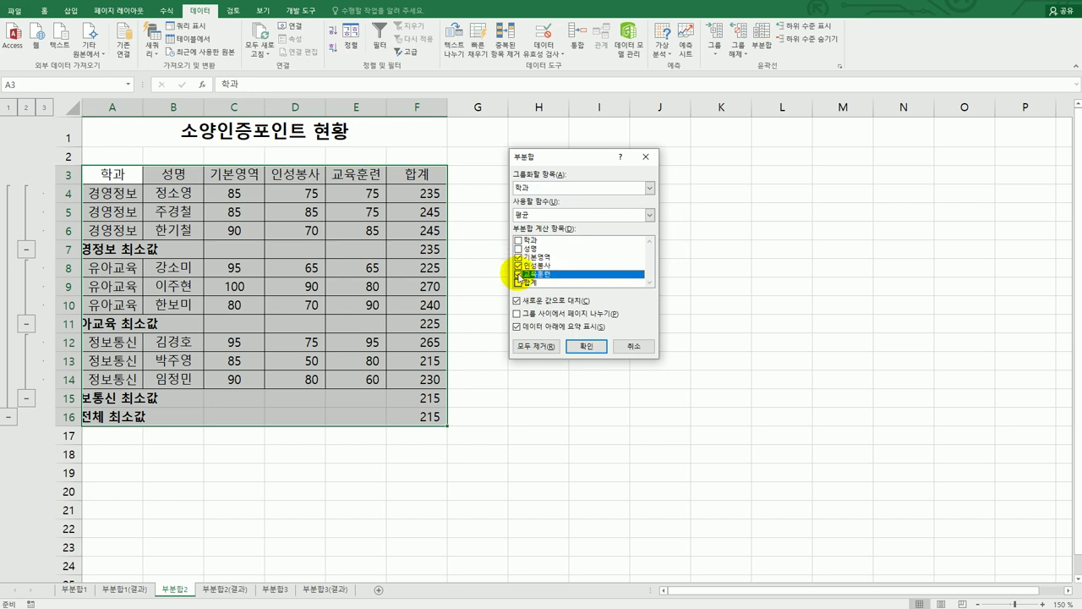
{"action": "left_click", "coordinate": [529, 301]}
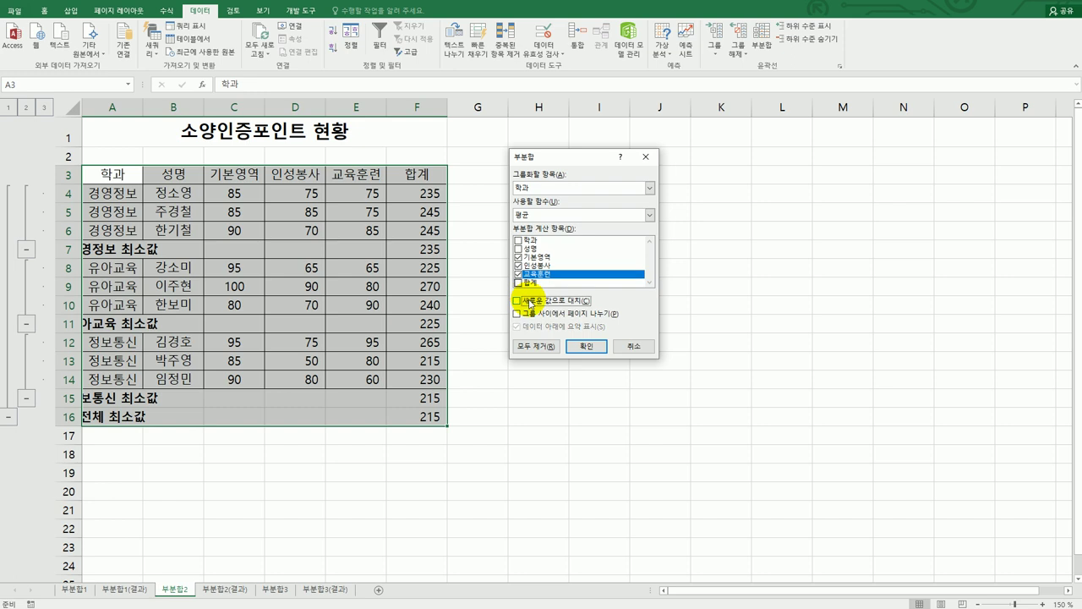
{"action": "left_click", "coordinate": [592, 350]}
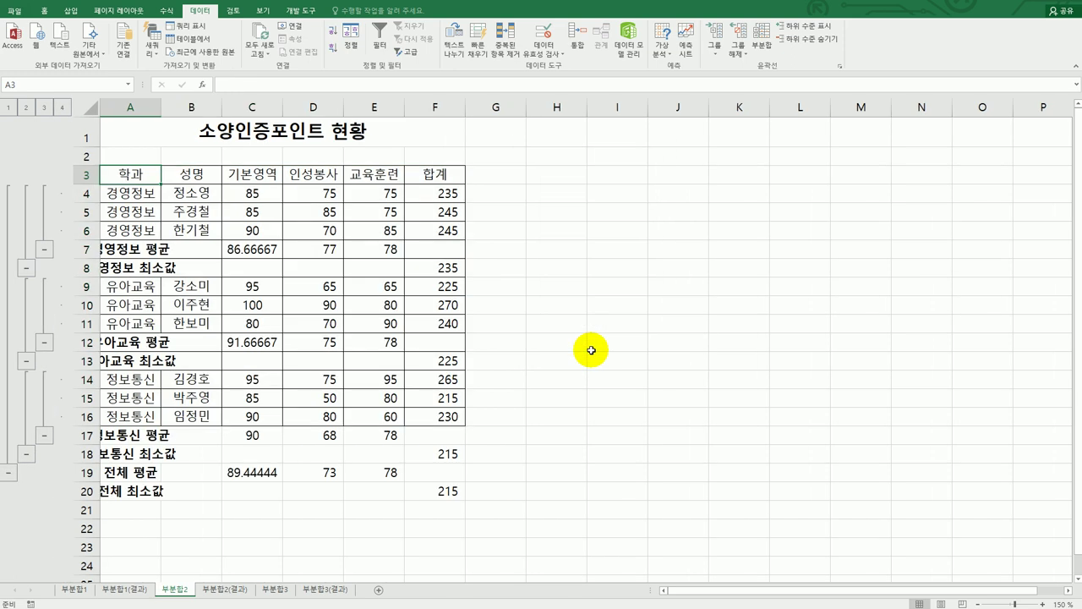
{"action": "double_click", "coordinate": [158, 107]}
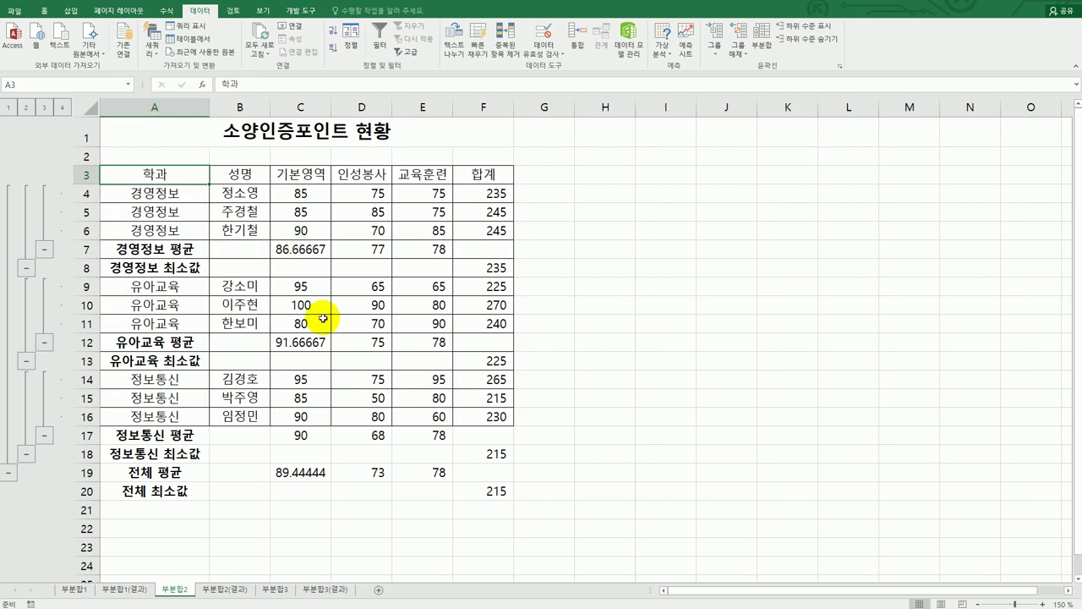
Step: Format the 기본영역 averages in C7, C12, C17 and C19 as 숫자 with 1 decimal place
{"action": "left_click", "coordinate": [308, 251]}
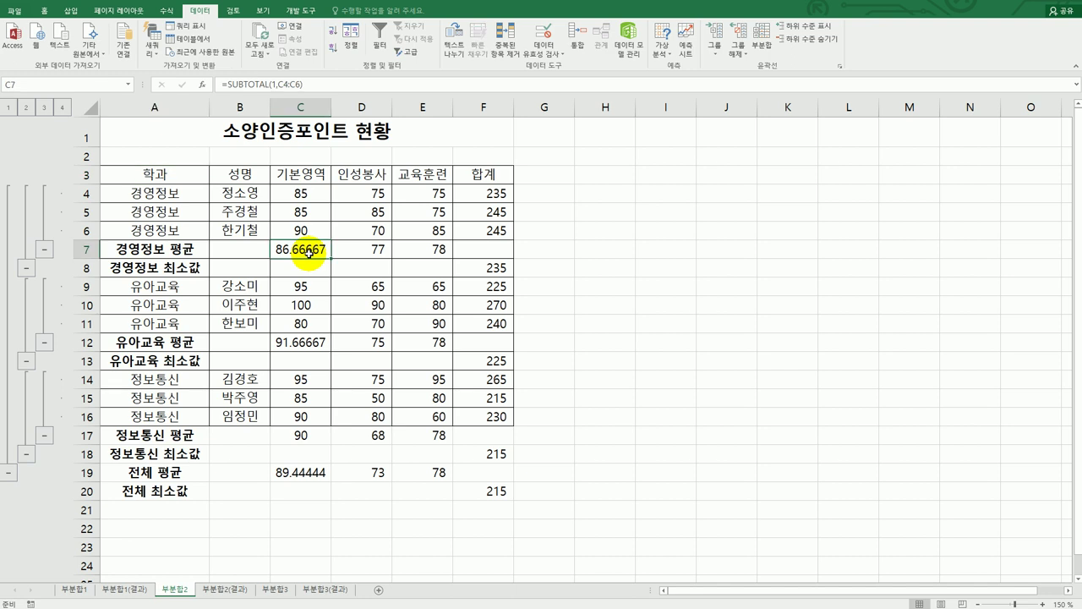
{"action": "left_click", "coordinate": [310, 342], "text": "ctrl"}
{"action": "left_click", "coordinate": [313, 437], "text": "ctrl"}
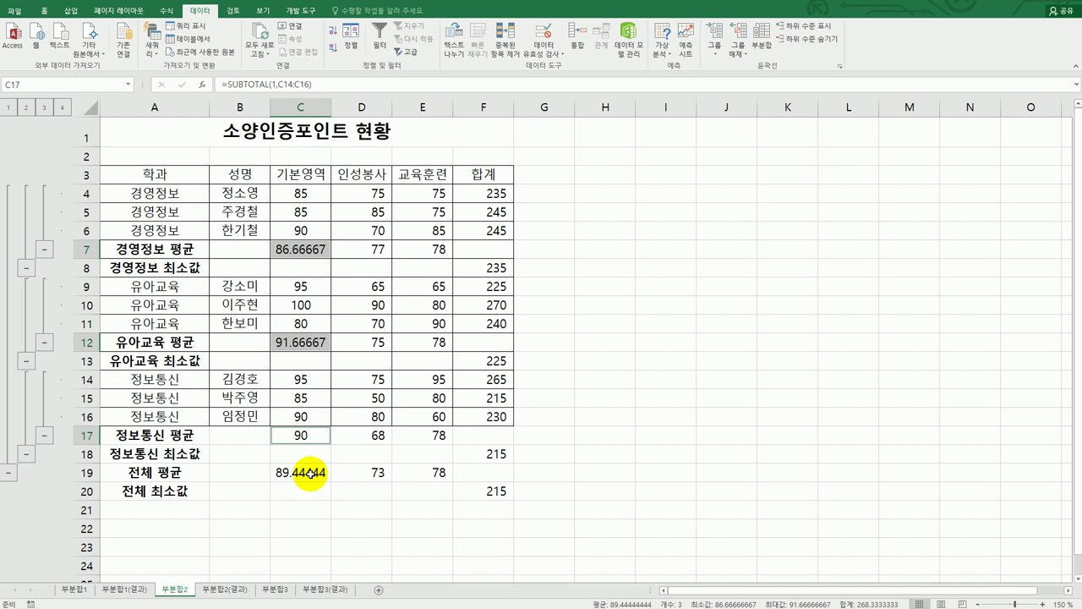
{"action": "left_click", "coordinate": [310, 472], "text": "ctrl"}
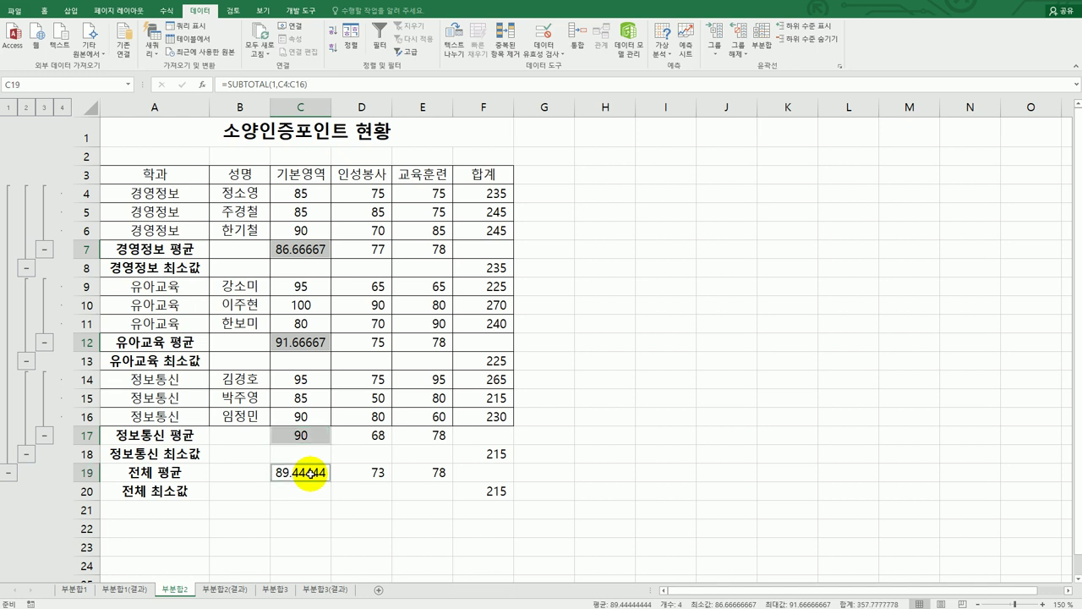
{"action": "right_click", "coordinate": [307, 345]}
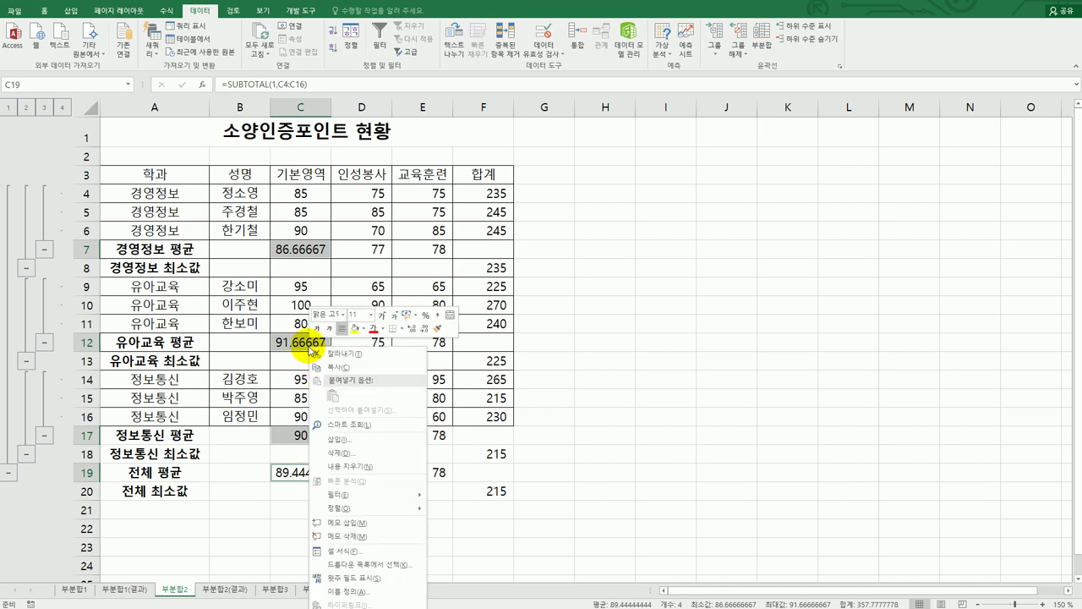
{"action": "left_click", "coordinate": [373, 558]}
{"action": "left_click_drag", "start_coordinate": [397, 405], "coordinate": [727, 193]}
{"action": "left_click", "coordinate": [562, 247]}
{"action": "left_click", "coordinate": [712, 272]}
{"action": "left_click", "coordinate": [712, 271]}
{"action": "left_click", "coordinate": [714, 266]}
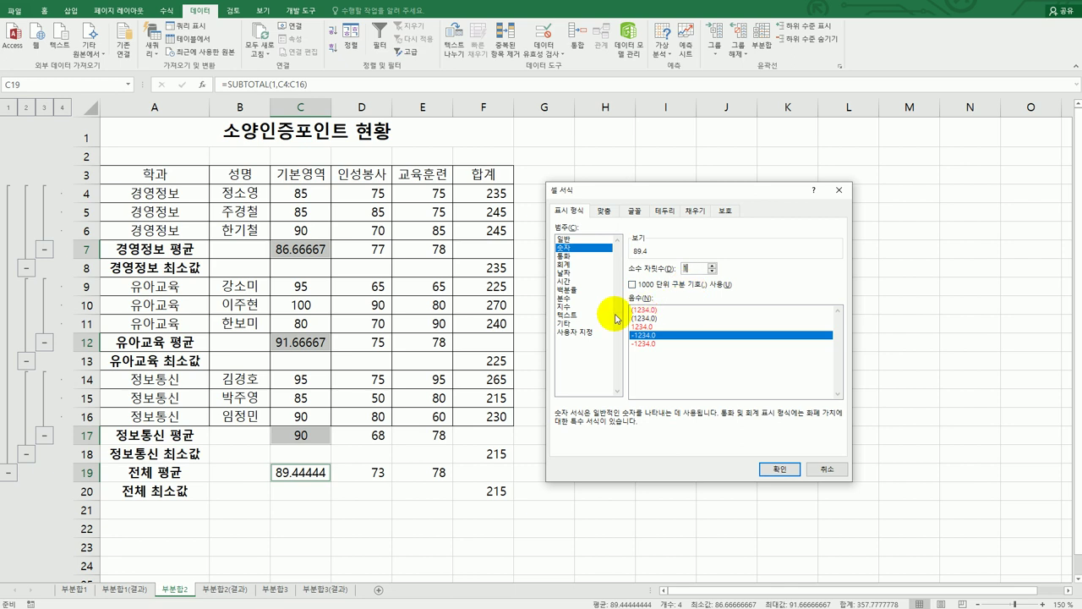
{"action": "left_click", "coordinate": [775, 467]}
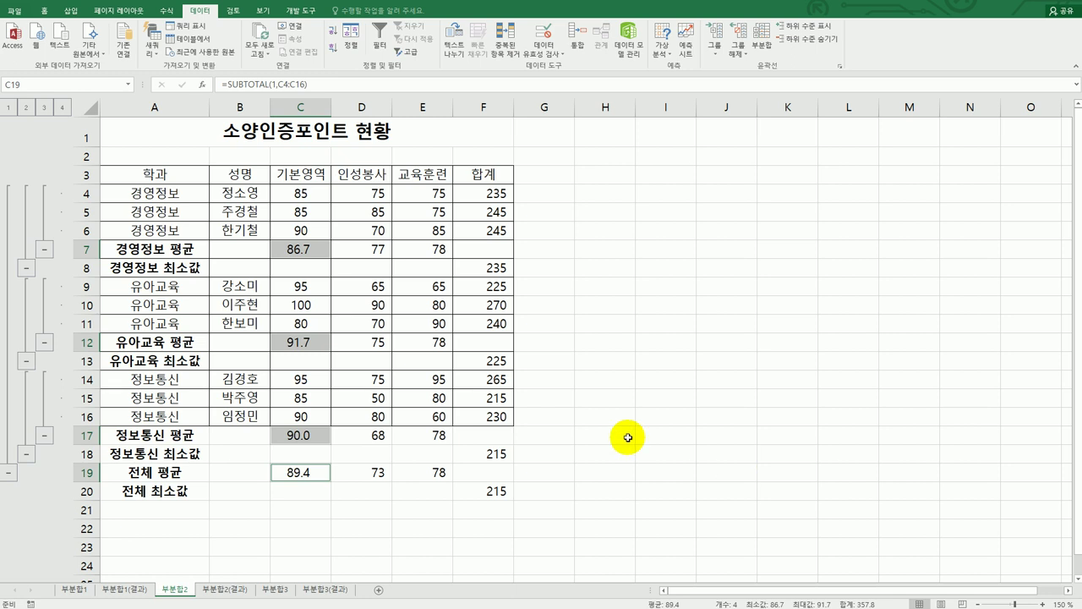
{"action": "left_click", "coordinate": [396, 264]}
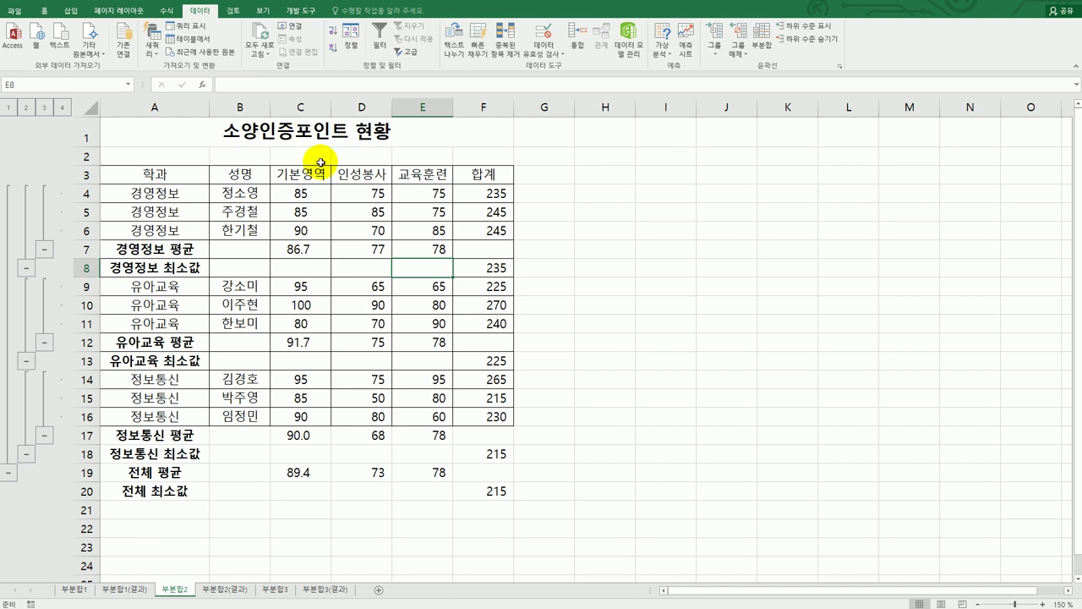
Step: Format A3:F20 as a table with headers using the blue style in the first 보통 row, and compare with sheet 부분합2(결과)
{"action": "left_click", "coordinate": [189, 176]}
{"action": "left_click_drag", "start_coordinate": [190, 176], "coordinate": [470, 493]}
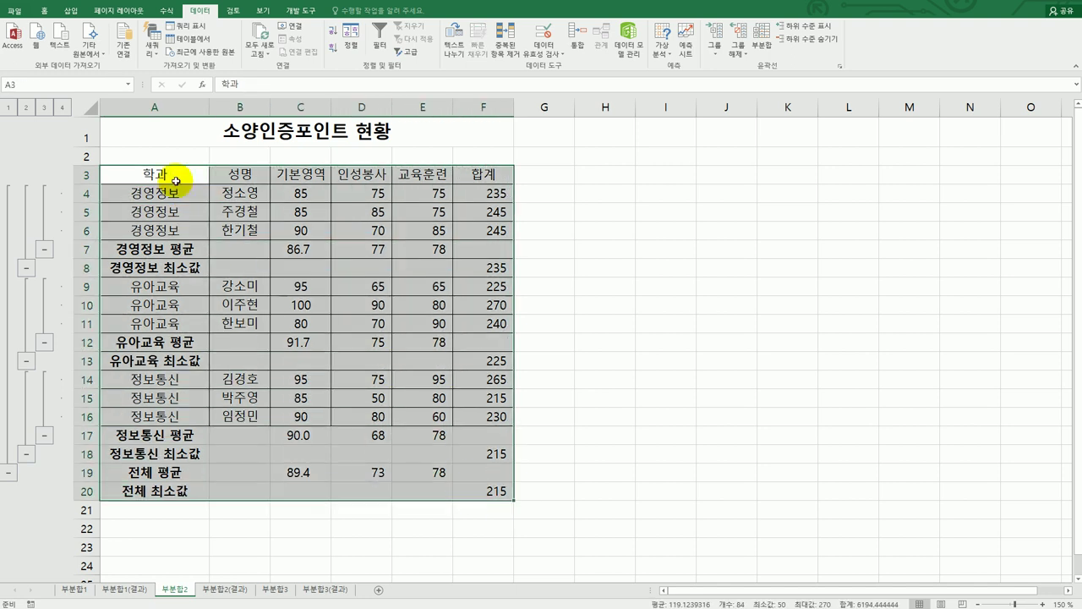
{"action": "left_click", "coordinate": [46, 19]}
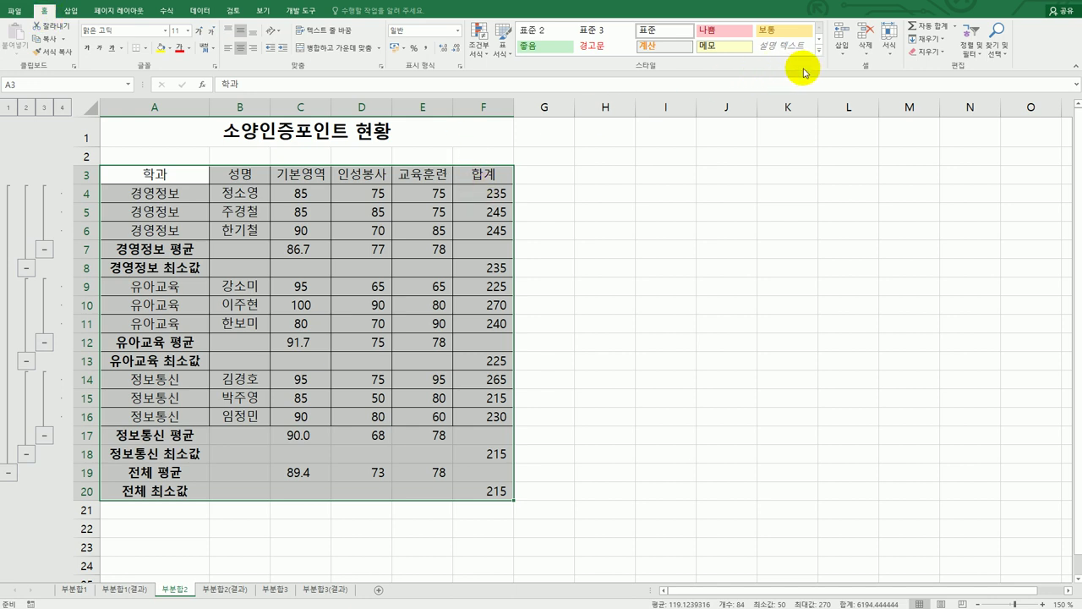
{"action": "left_click", "coordinate": [504, 58]}
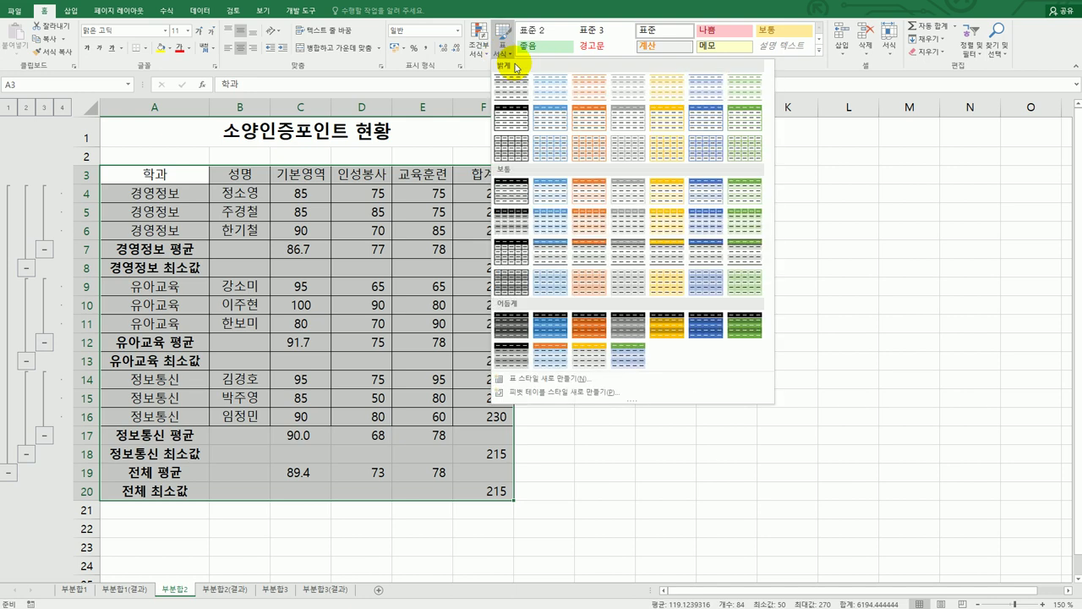
{"action": "left_click", "coordinate": [543, 201]}
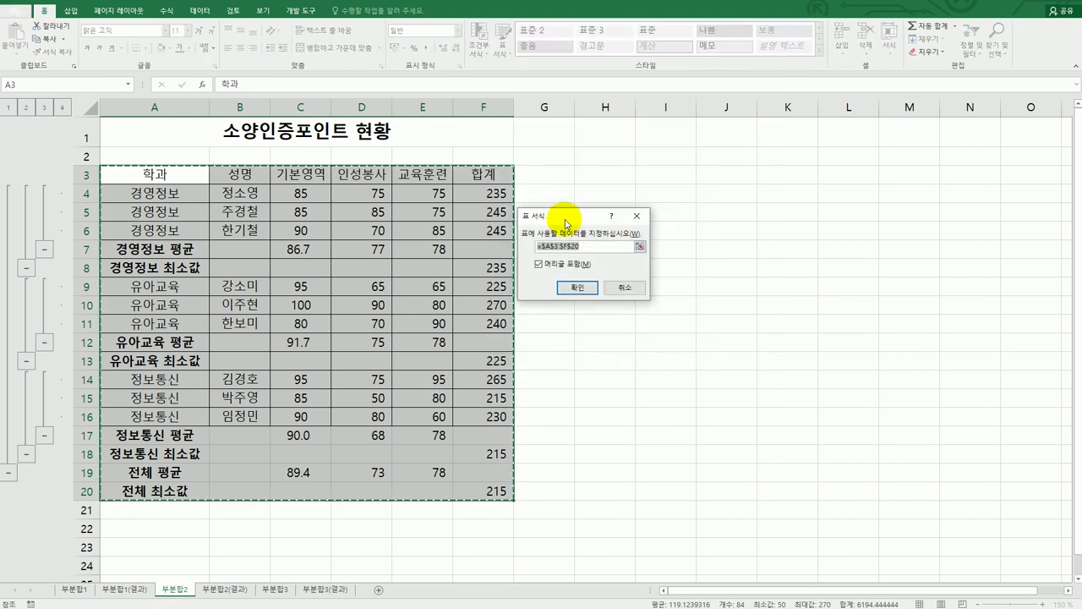
{"action": "left_click_drag", "start_coordinate": [562, 216], "coordinate": [615, 208]}
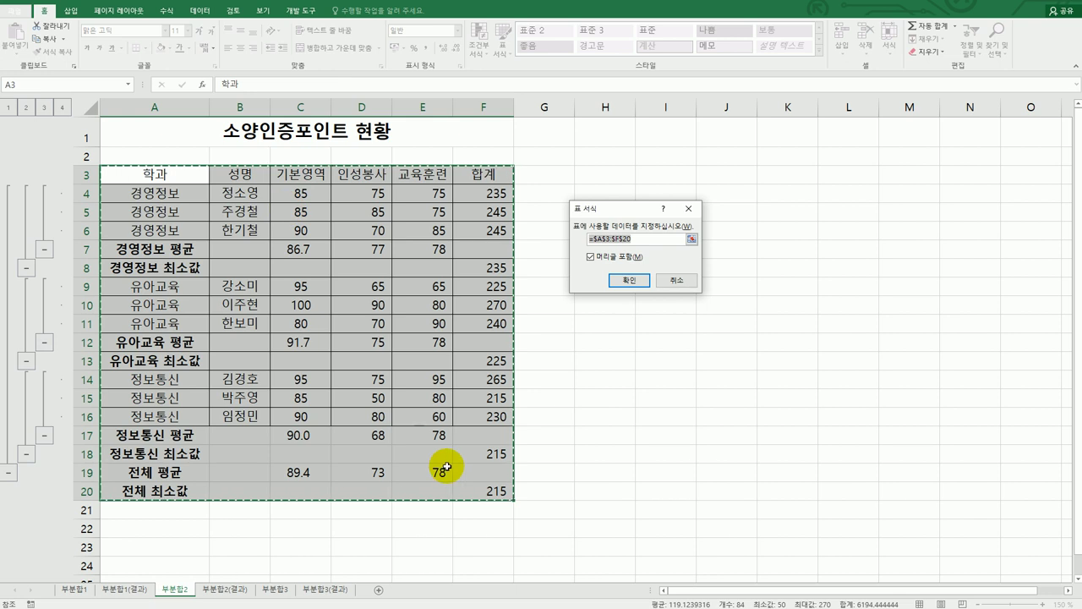
{"action": "left_click", "coordinate": [627, 280]}
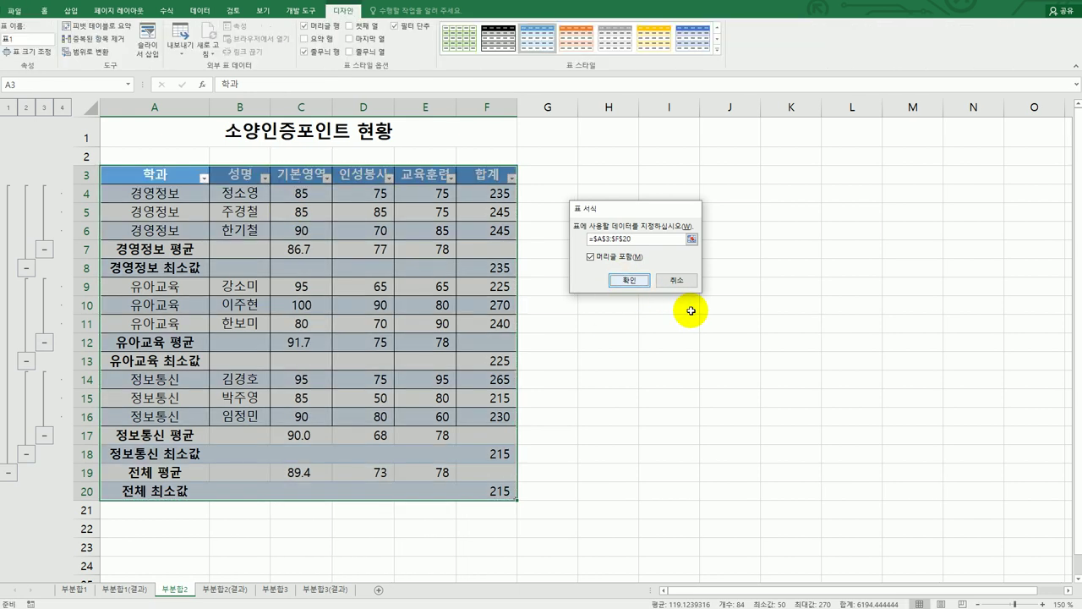
{"action": "left_click", "coordinate": [691, 312]}
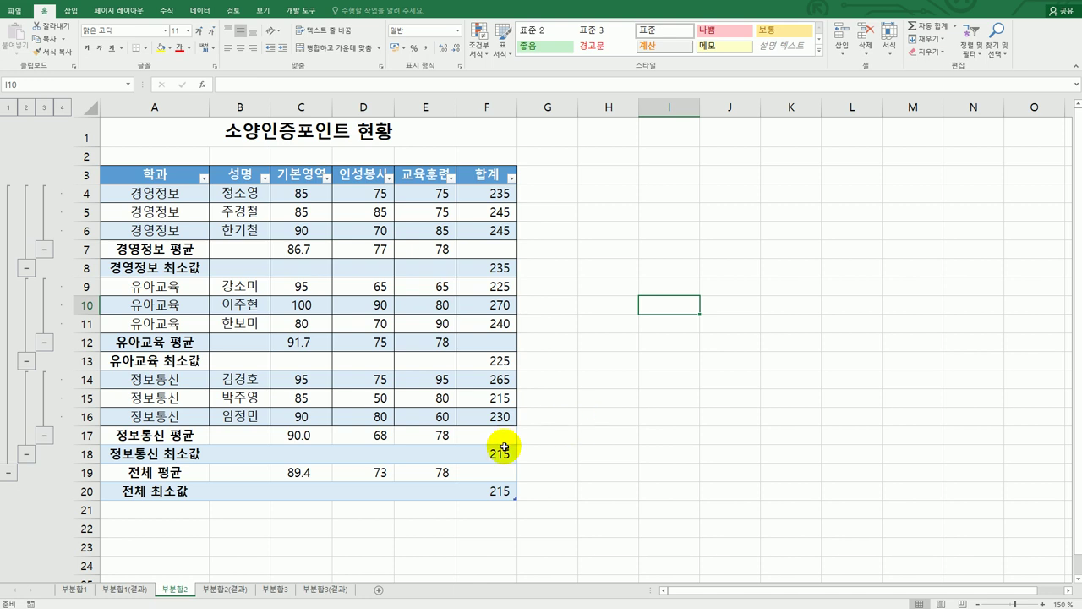
{"action": "left_click", "coordinate": [242, 592]}
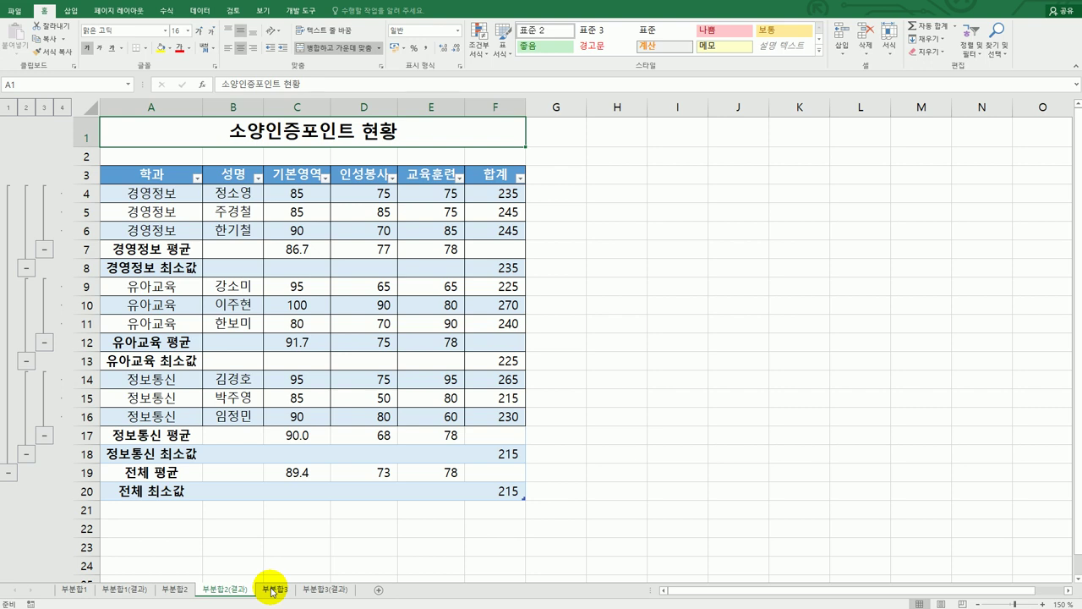
Step: Sort the table on sheet 부분합3 by 구분 in 오름차순 order, with 수강료 in 내림차순 order as the second key
{"action": "left_click", "coordinate": [272, 590]}
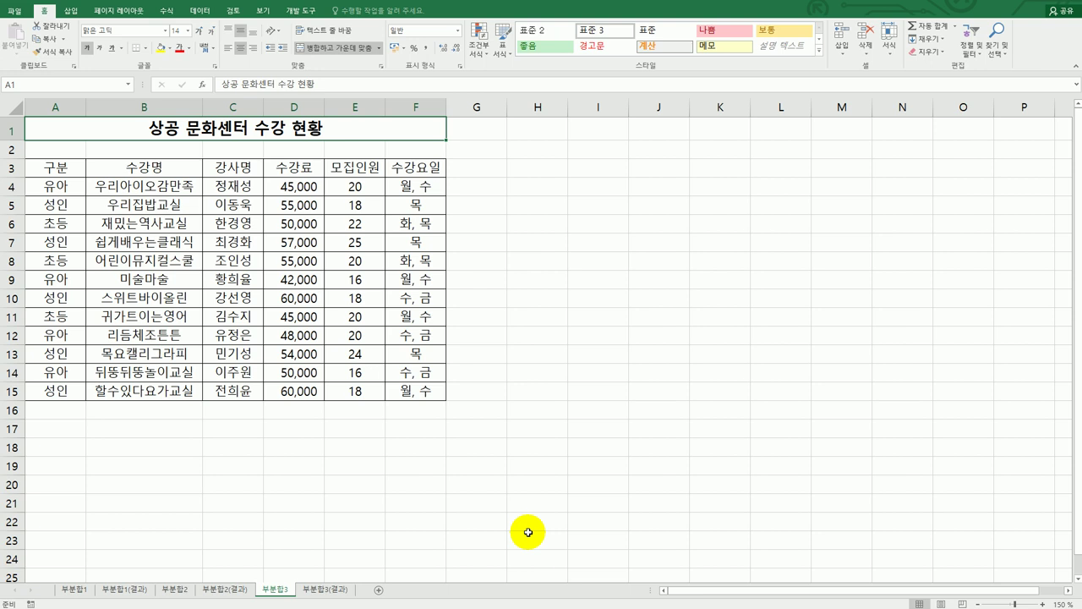
{"action": "left_click", "coordinate": [78, 169]}
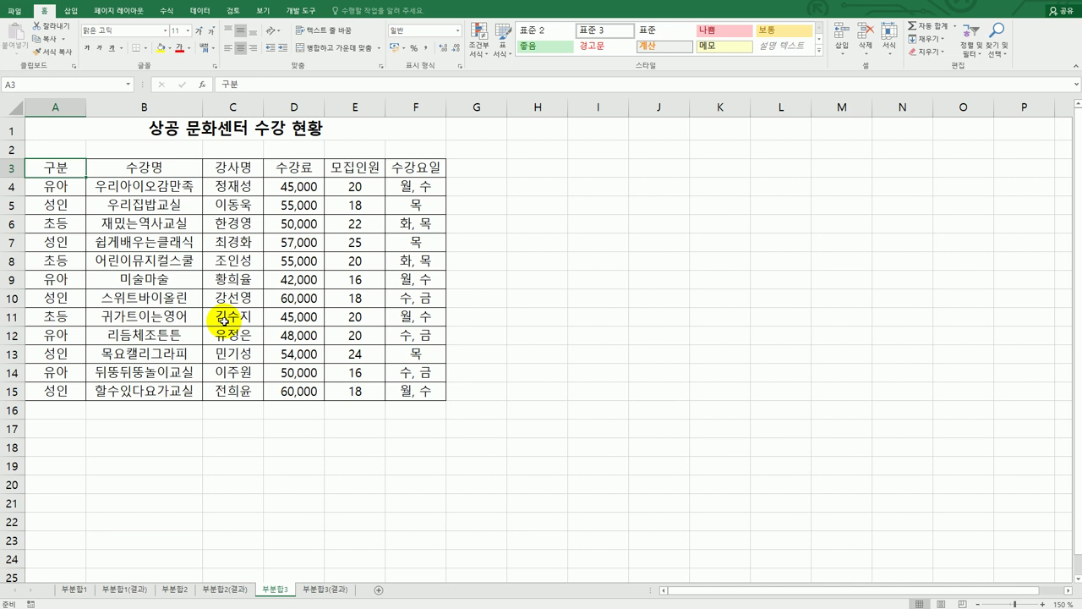
{"action": "left_click", "coordinate": [207, 12]}
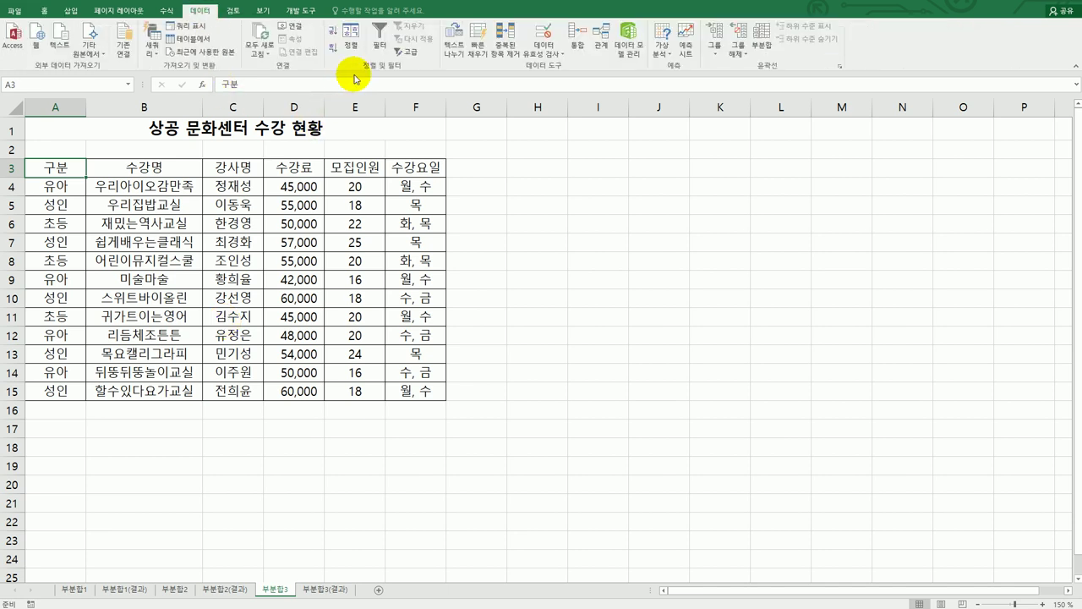
{"action": "left_click", "coordinate": [352, 39]}
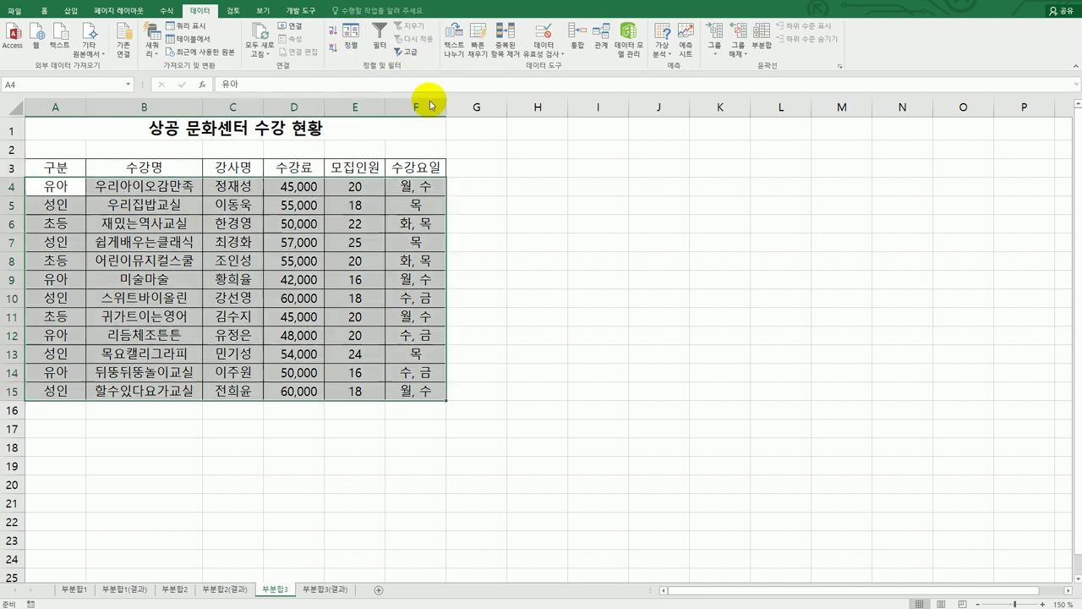
{"action": "left_click_drag", "start_coordinate": [581, 193], "coordinate": [617, 179]}
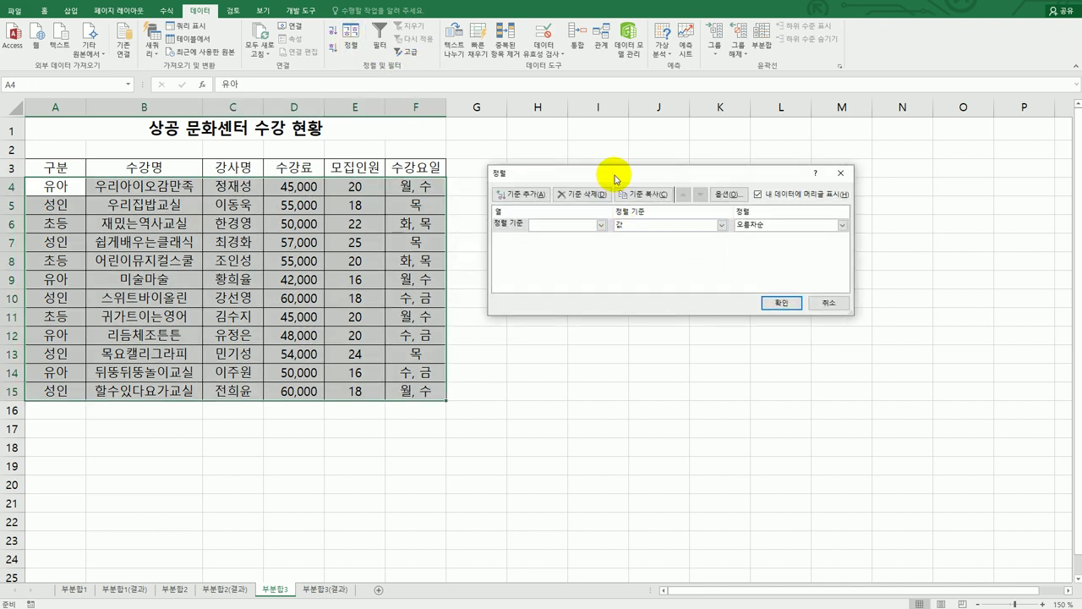
{"action": "left_click", "coordinate": [601, 225]}
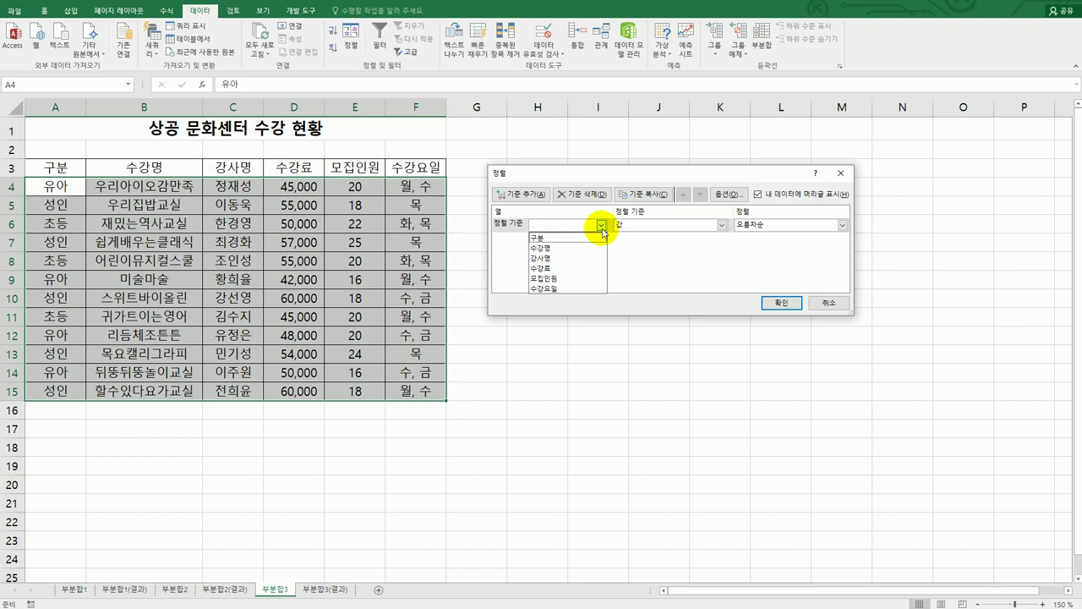
{"action": "left_click", "coordinate": [593, 240]}
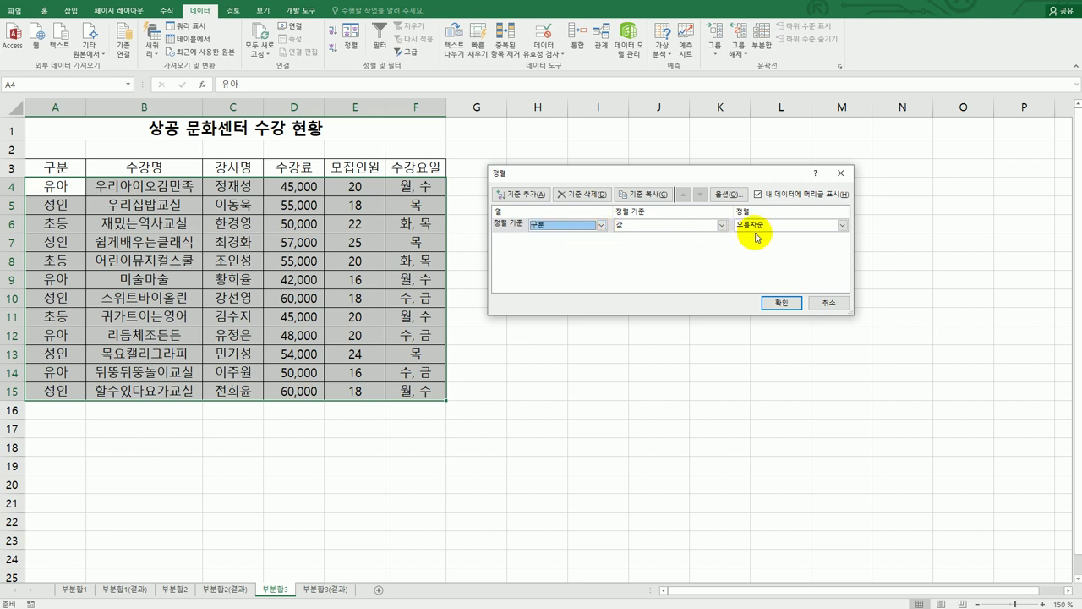
{"action": "left_click", "coordinate": [518, 195]}
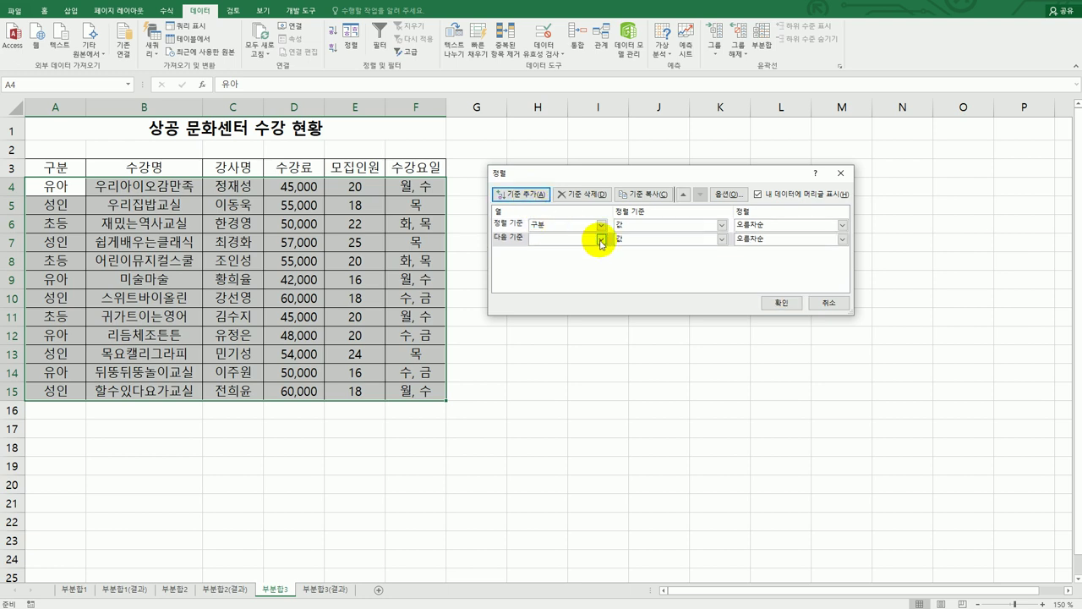
{"action": "left_click", "coordinate": [601, 240]}
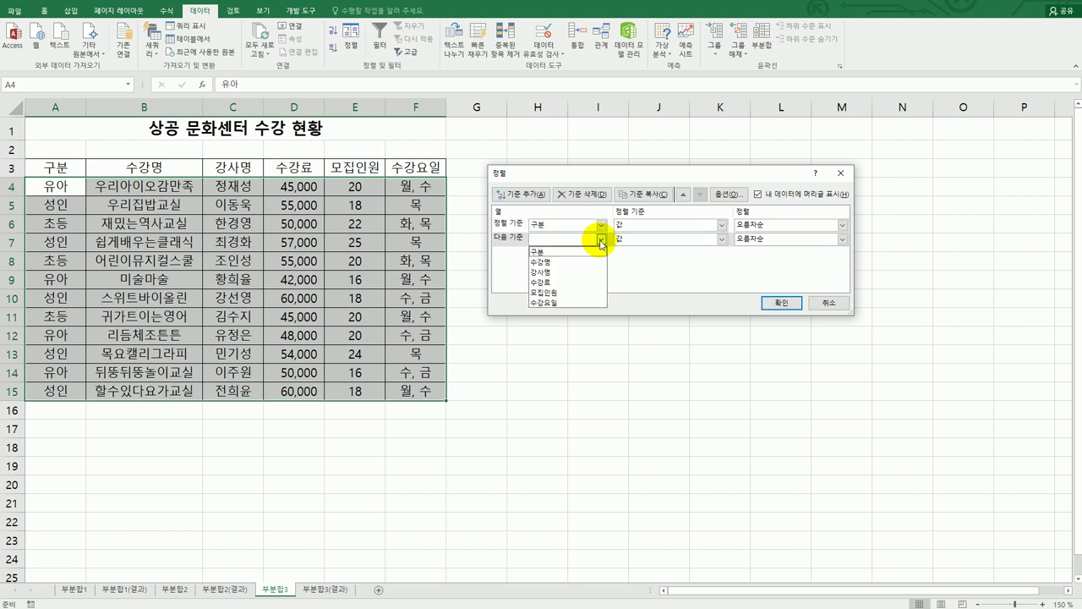
{"action": "left_click", "coordinate": [582, 284]}
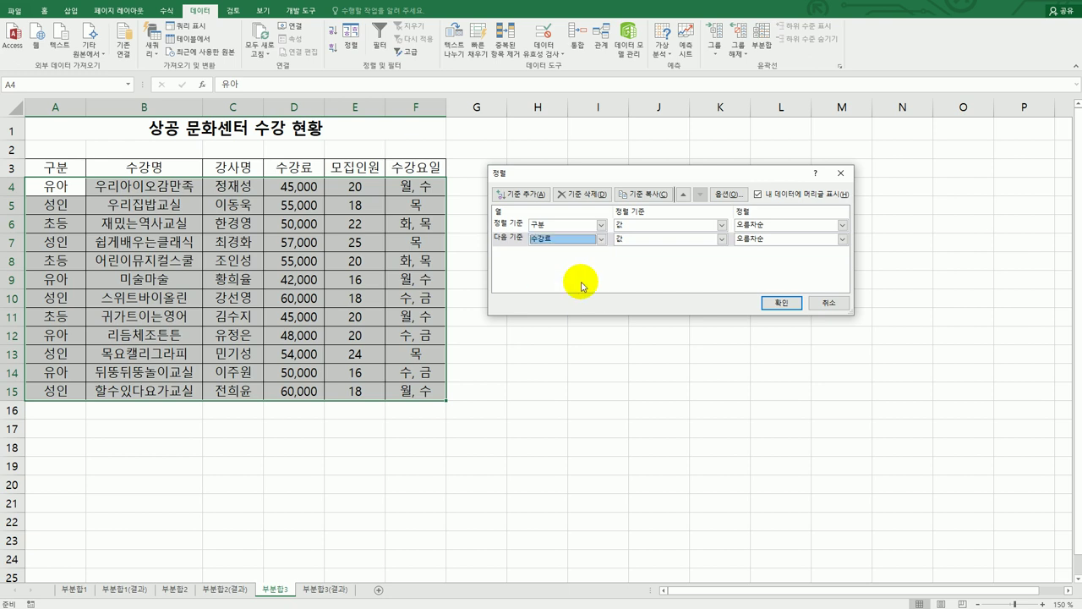
{"action": "left_click", "coordinate": [780, 239]}
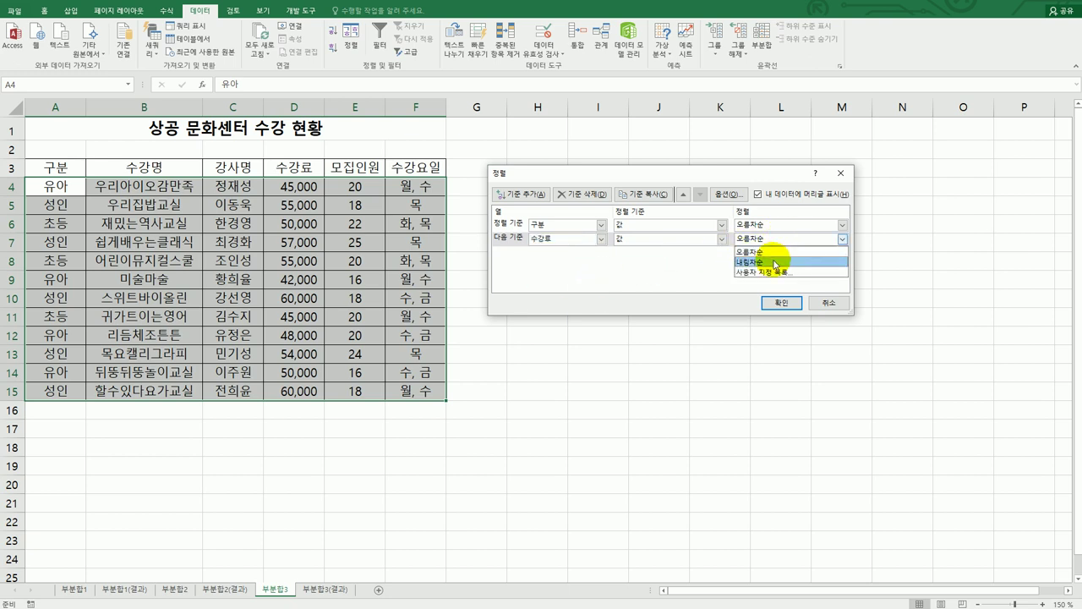
{"action": "left_click", "coordinate": [774, 262]}
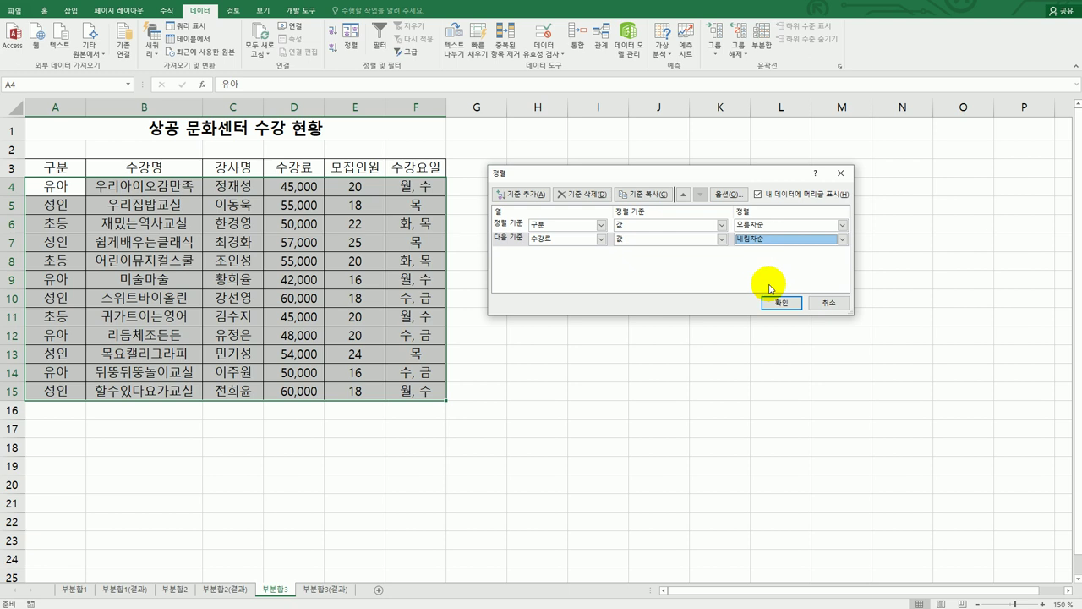
{"action": "left_click", "coordinate": [772, 304]}
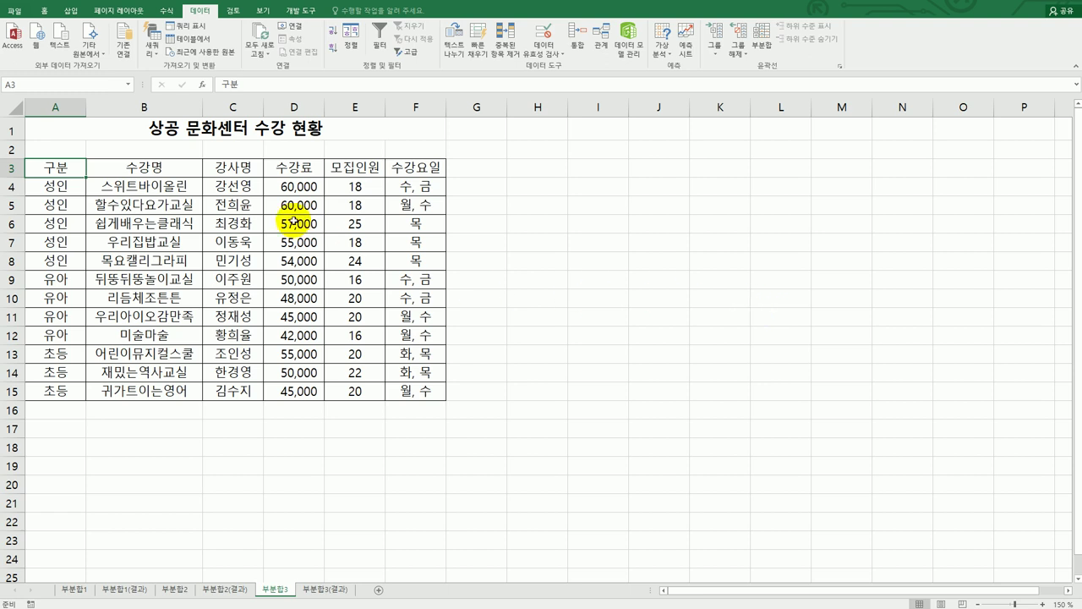
Step: Add subtotals to the sorted table grouped by 구분, using 평균 on the 수강료 column only
{"action": "left_click", "coordinate": [763, 49]}
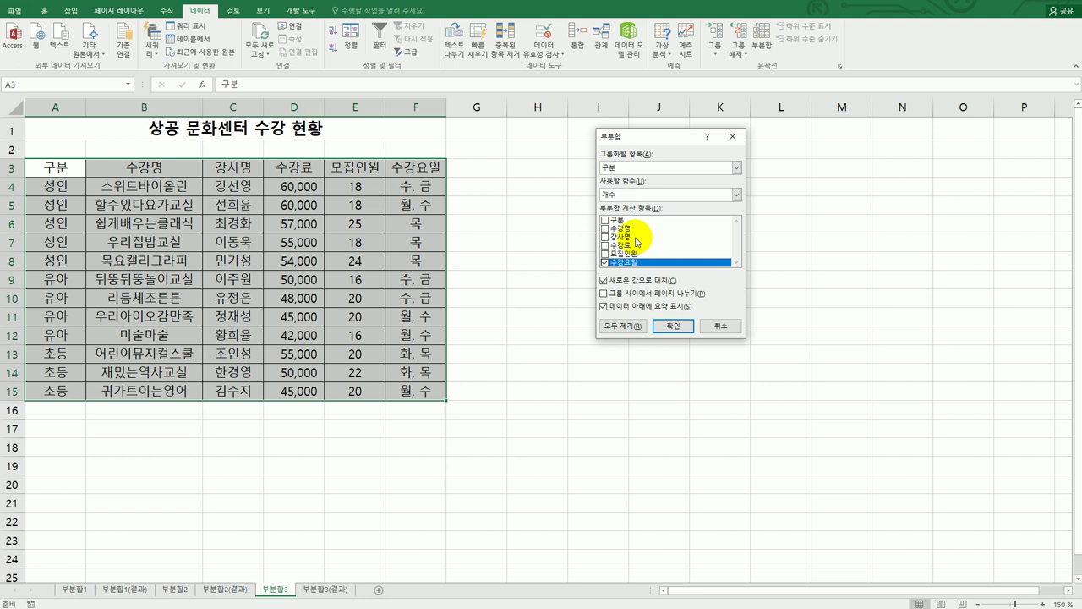
{"action": "left_click", "coordinate": [645, 197]}
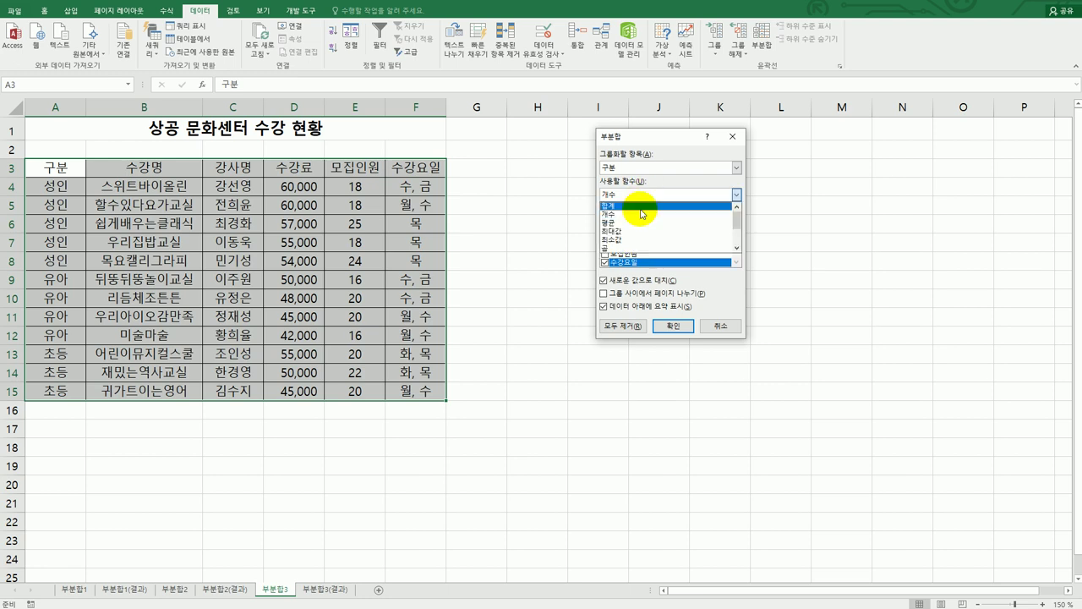
{"action": "left_click", "coordinate": [635, 222]}
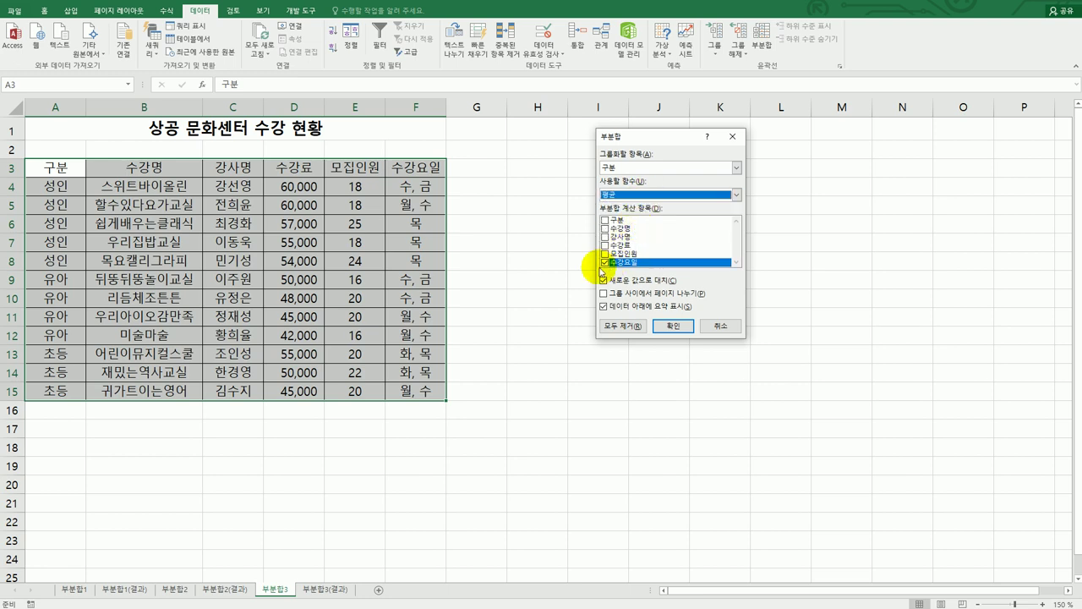
{"action": "left_click", "coordinate": [605, 263]}
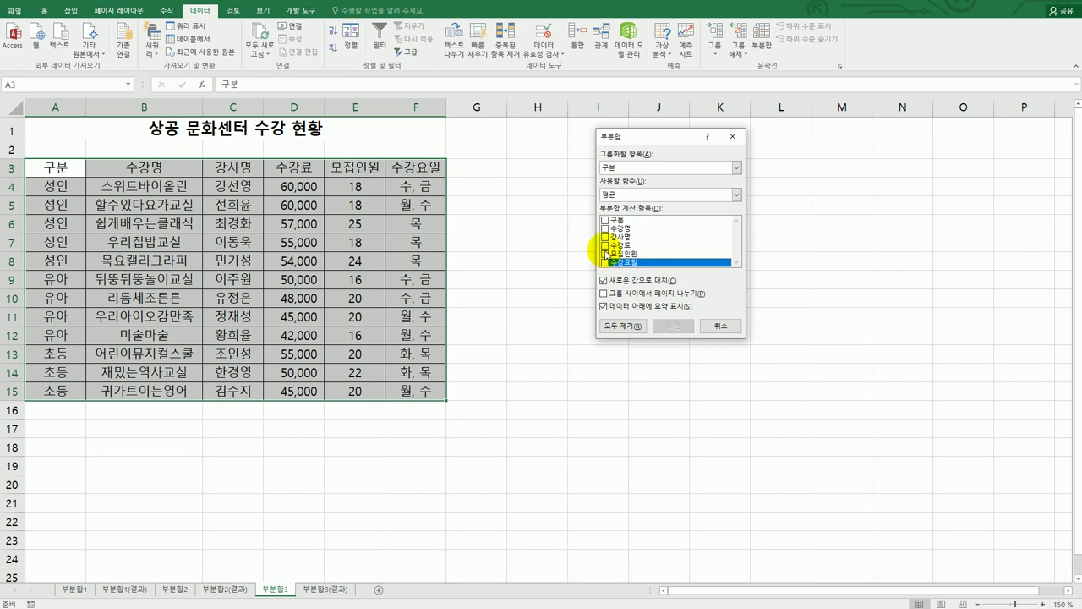
{"action": "left_click", "coordinate": [605, 246]}
{"action": "left_click", "coordinate": [670, 325]}
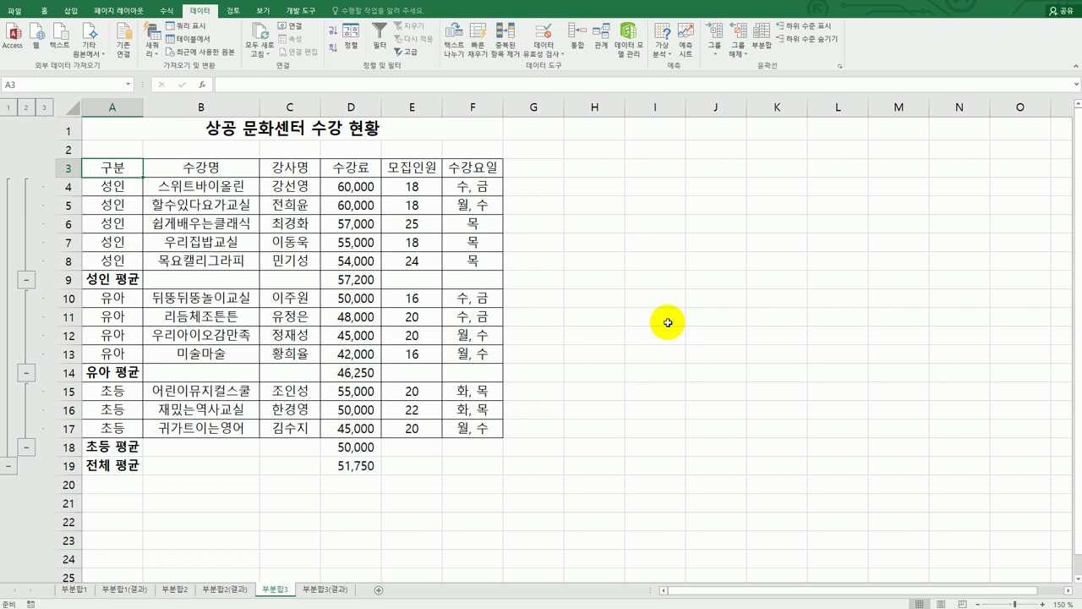
Step: Add 합계 subtotals of only 모집인원 per 구분, with 새로운 값으로 대치 turned off to keep the averages
{"action": "left_click", "coordinate": [762, 48]}
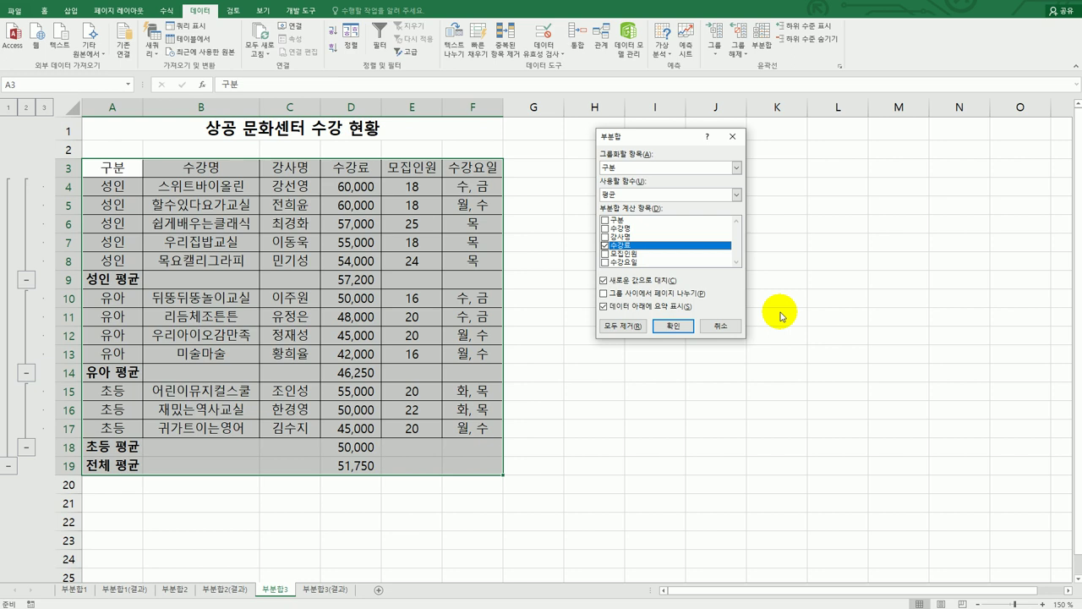
{"action": "left_click", "coordinate": [648, 196]}
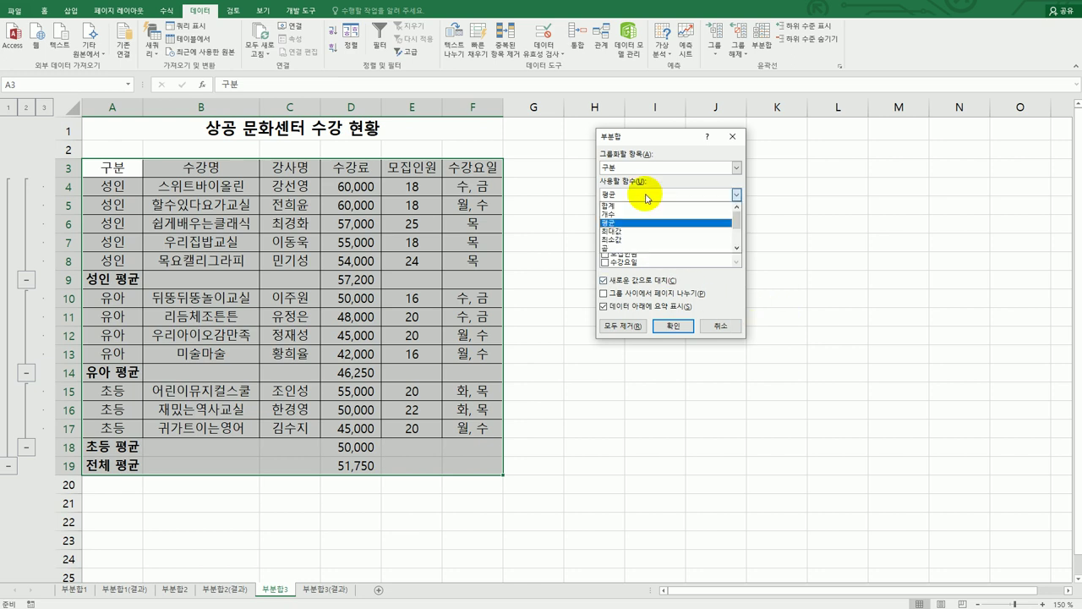
{"action": "left_click", "coordinate": [642, 205]}
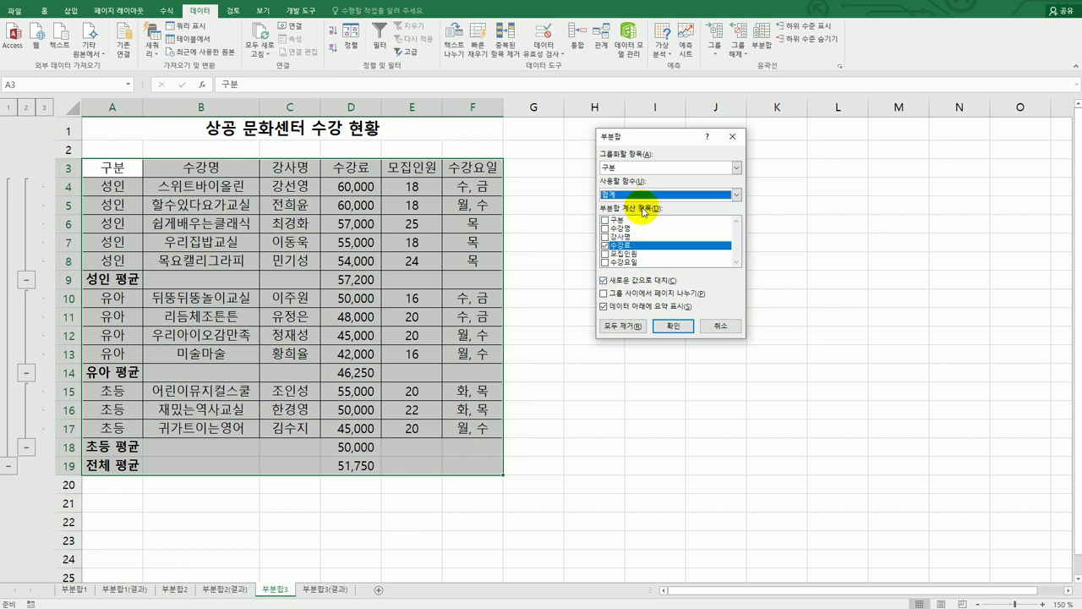
{"action": "left_click", "coordinate": [605, 245]}
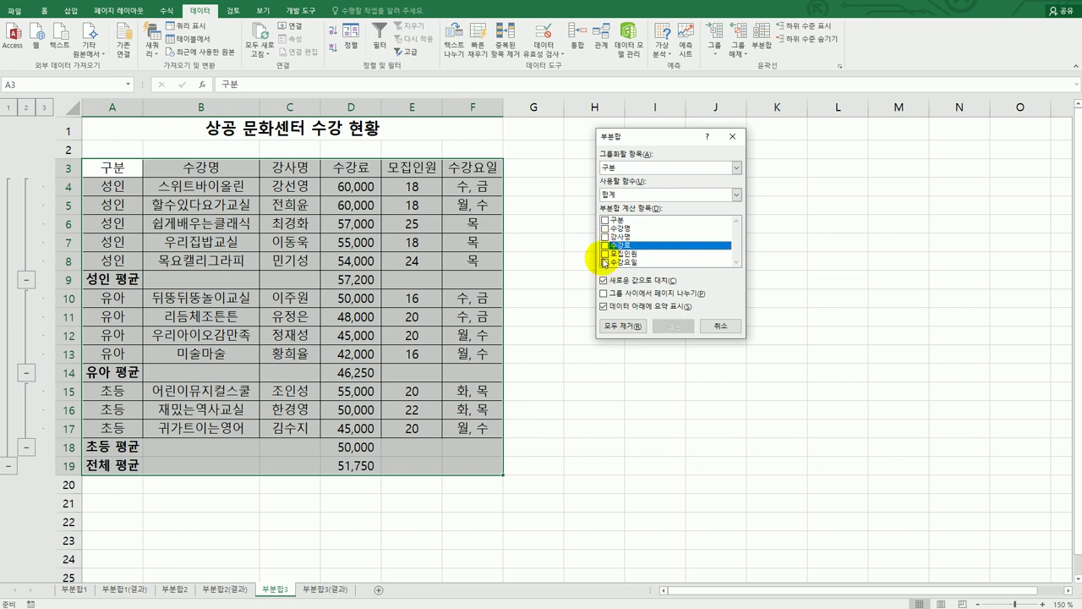
{"action": "left_click", "coordinate": [605, 254]}
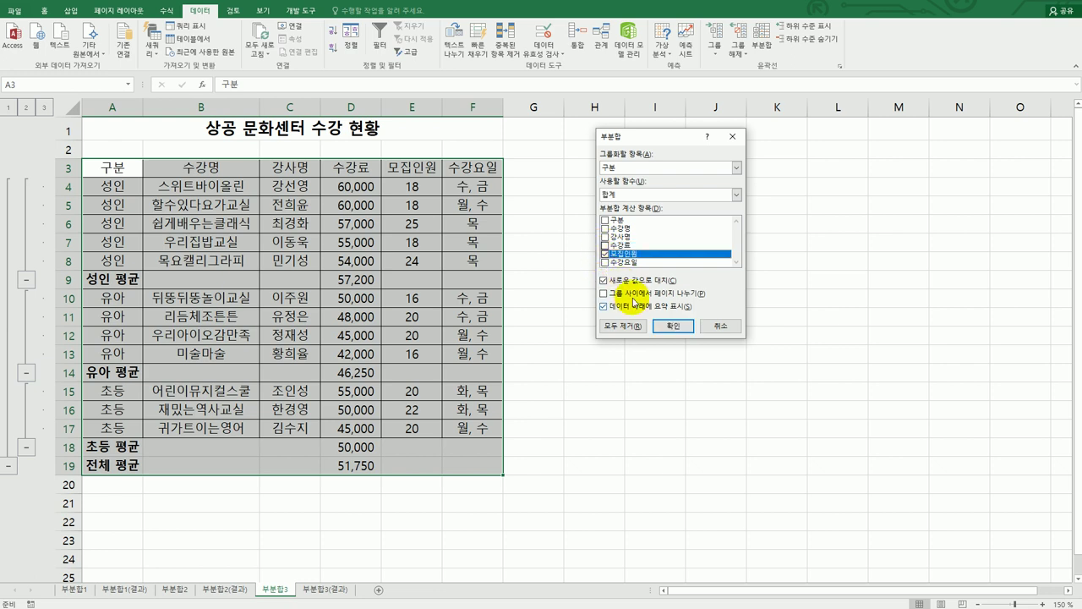
{"action": "left_click", "coordinate": [630, 282]}
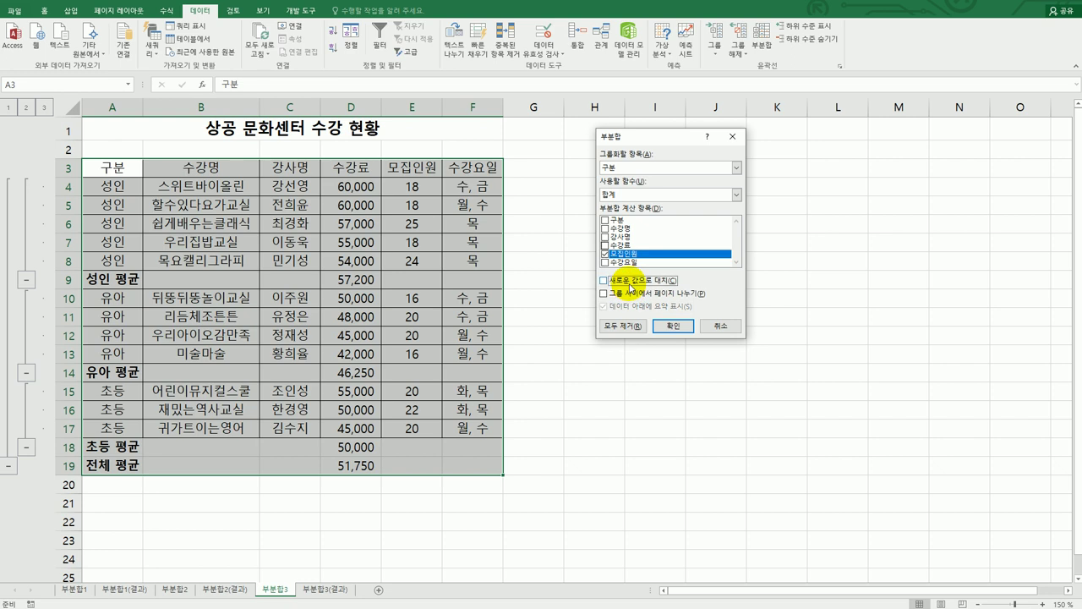
{"action": "left_click", "coordinate": [668, 328]}
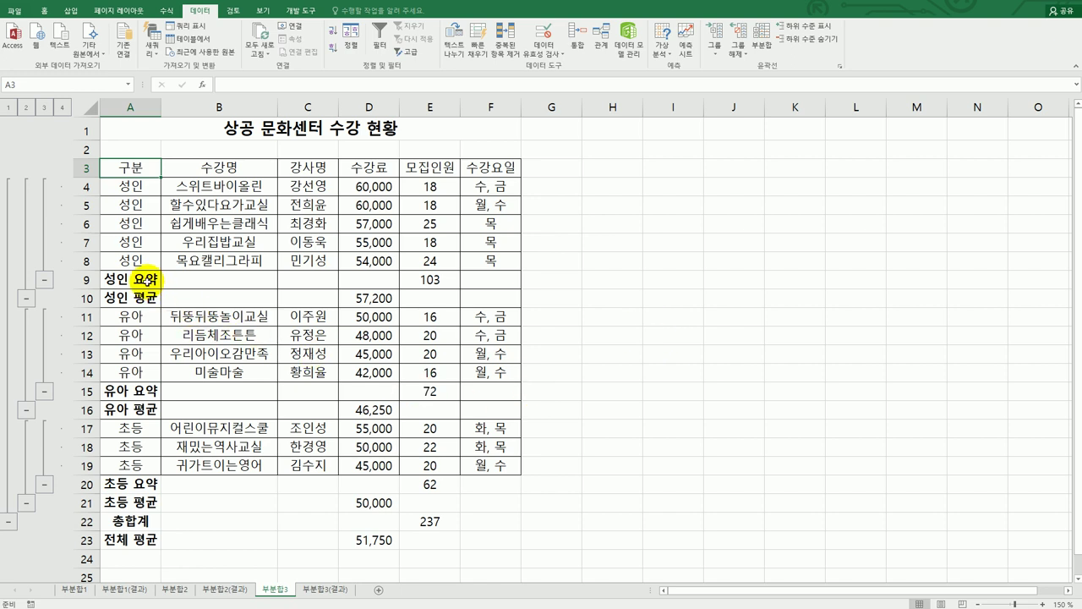
Step: Replace every 요약 with 합계 in the subtotal labels of A9:A20
{"action": "left_click_drag", "start_coordinate": [148, 281], "coordinate": [149, 539]}
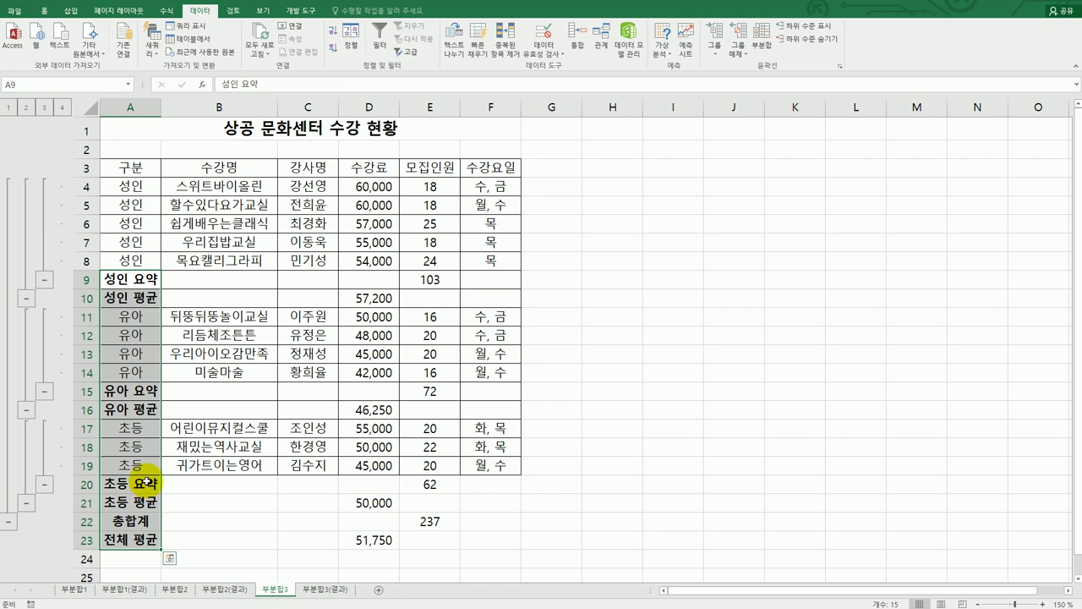
{"action": "left_click_drag", "start_coordinate": [140, 277], "coordinate": [143, 485]}
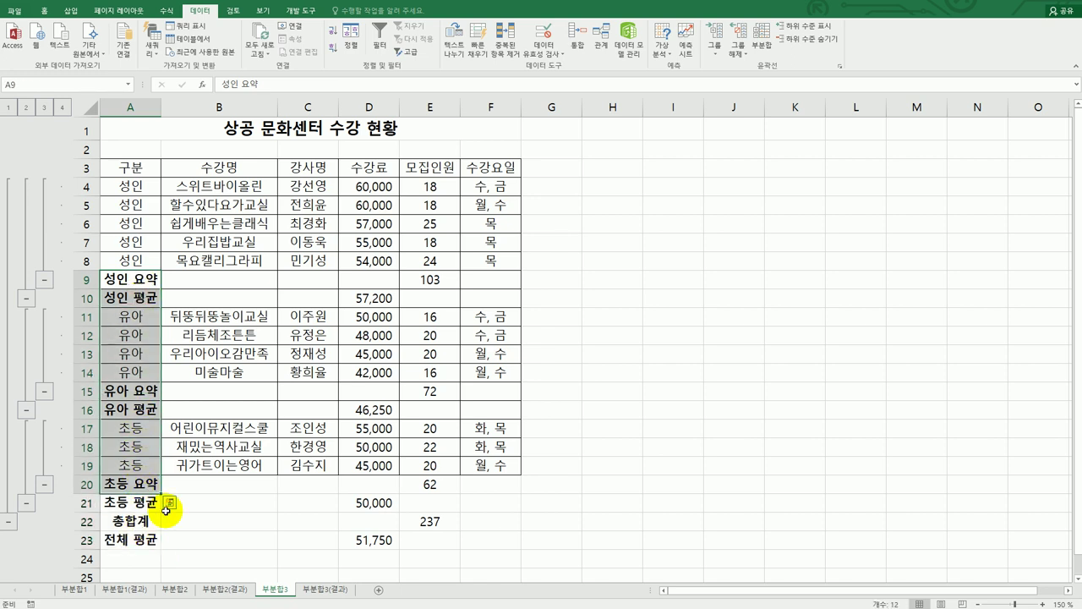
{"action": "left_click", "coordinate": [44, 11]}
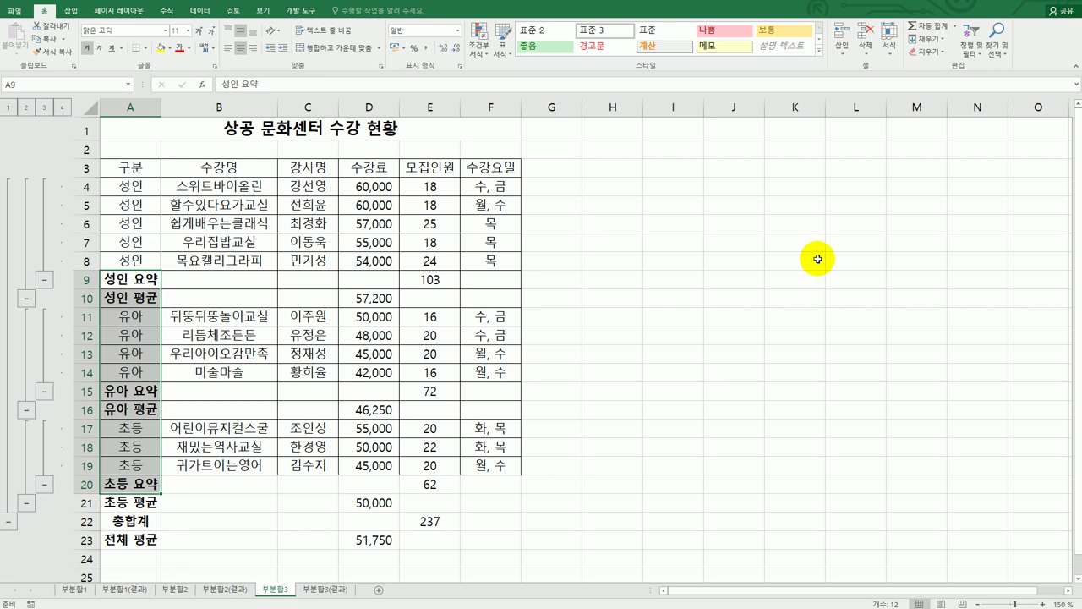
{"action": "left_click", "coordinate": [994, 61]}
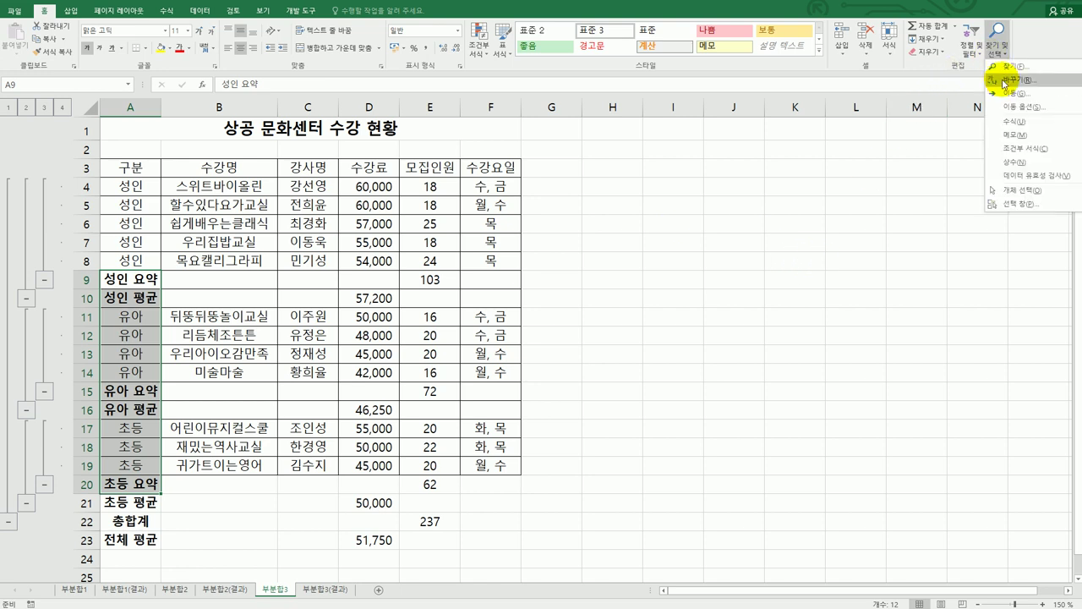
{"action": "left_click", "coordinate": [1004, 81]}
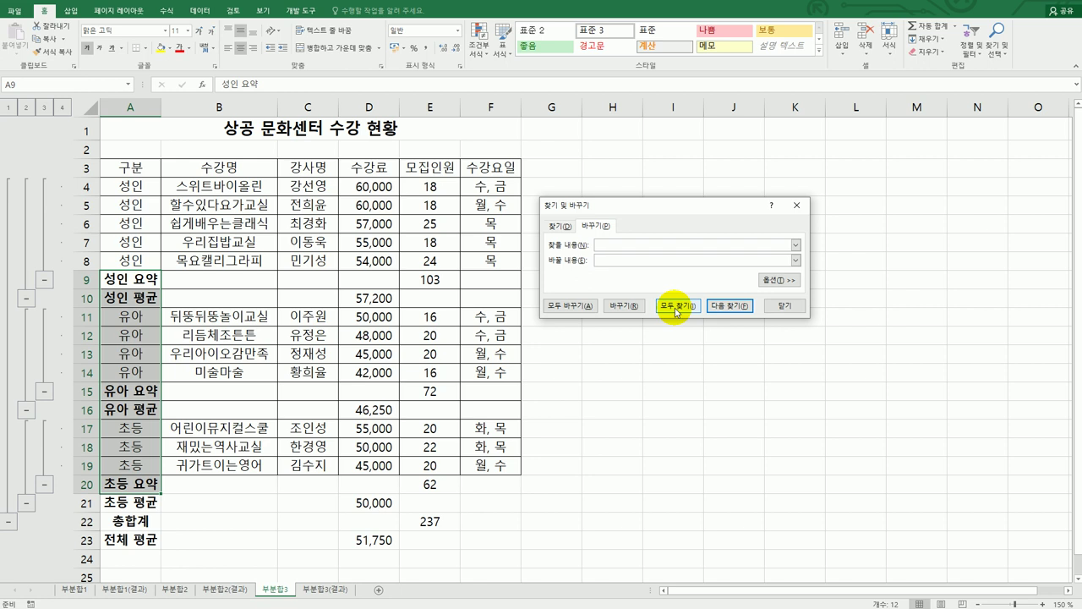
{"action": "type", "text": "dy"}
{"action": "key", "text": "BackSpace"}
{"action": "key", "text": "BackSpace"}
{"action": "type", "text": "요약"}
{"action": "key", "text": "Tab"}
{"action": "type", "text": "합계"}
{"action": "left_click", "coordinate": [574, 308]}
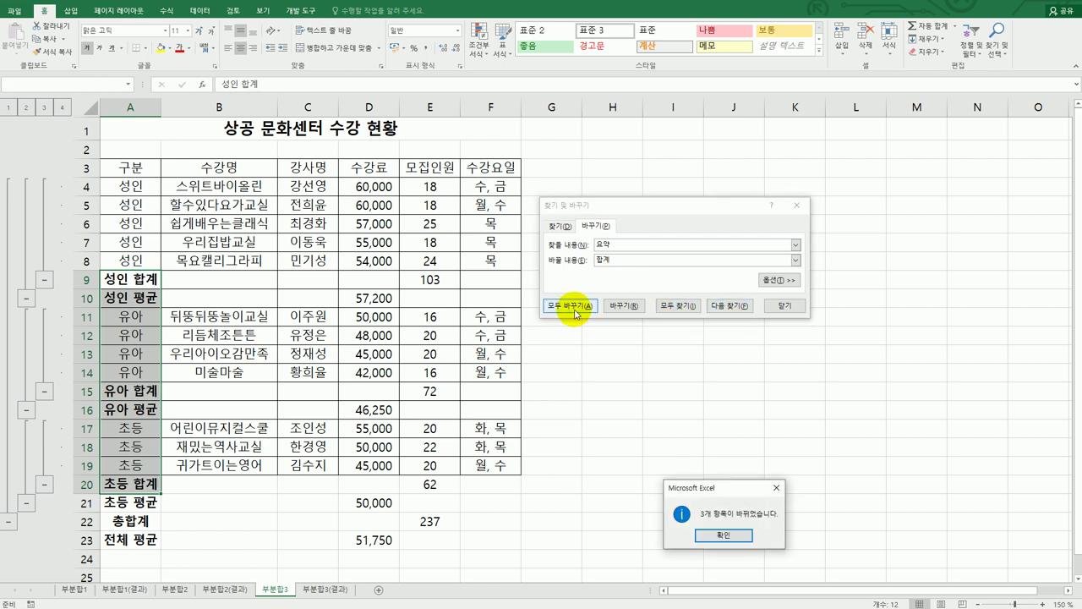
{"action": "left_click", "coordinate": [723, 538]}
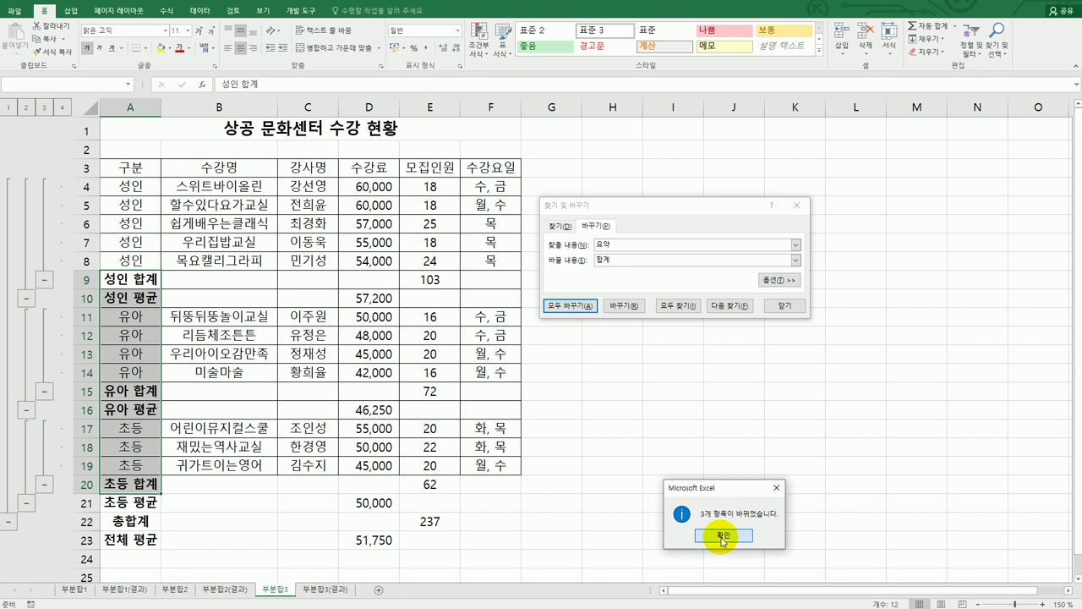
{"action": "left_click", "coordinate": [782, 310]}
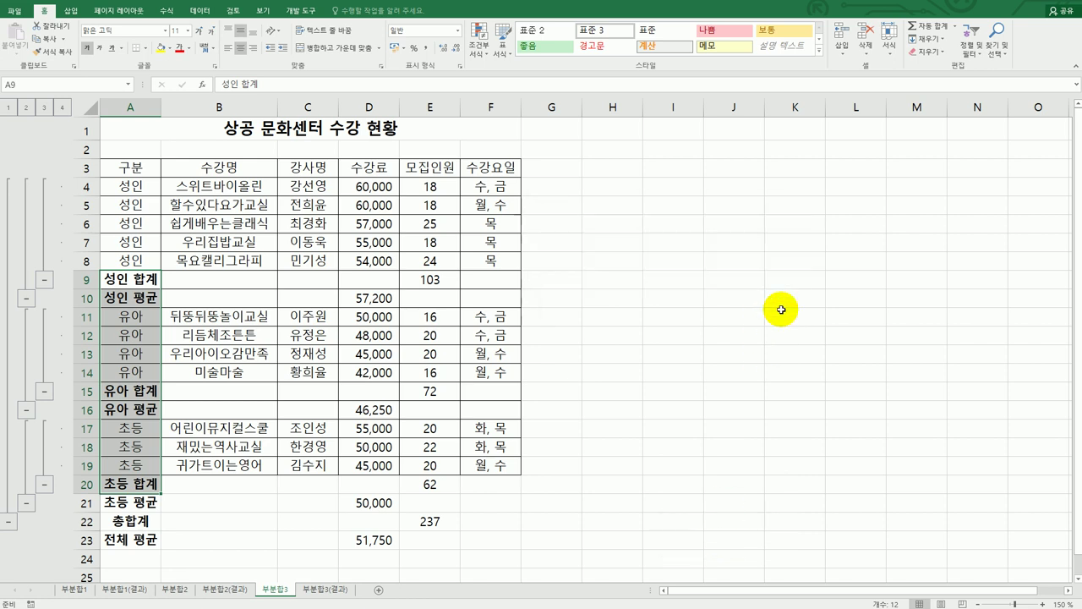
Step: Compare the finished subtotals with sheet 부분합3(결과) and return to sheet 부분합3
{"action": "left_click", "coordinate": [753, 350]}
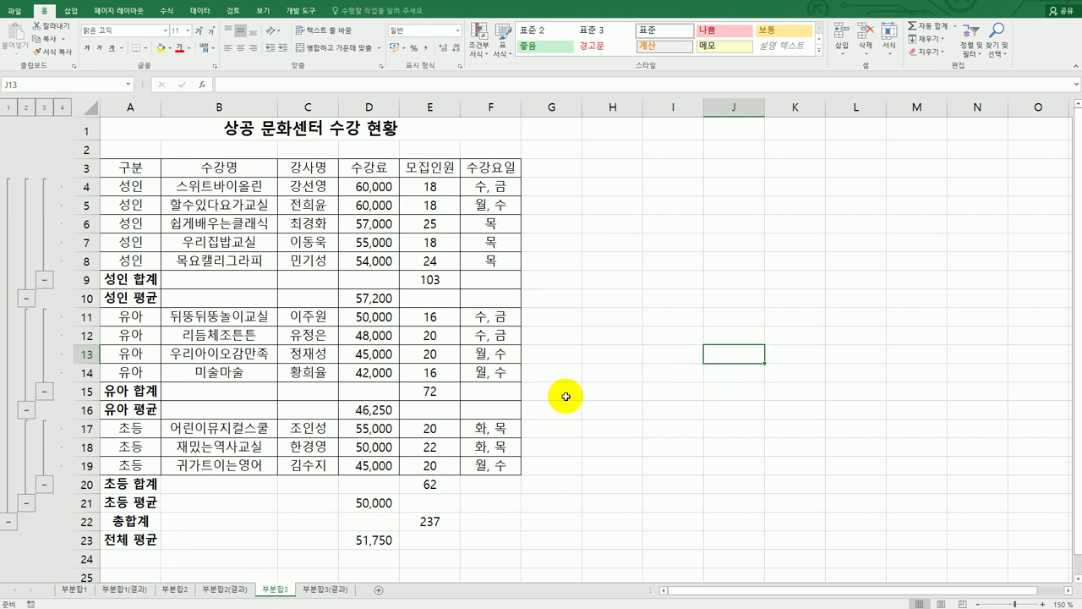
{"action": "left_click", "coordinate": [340, 592]}
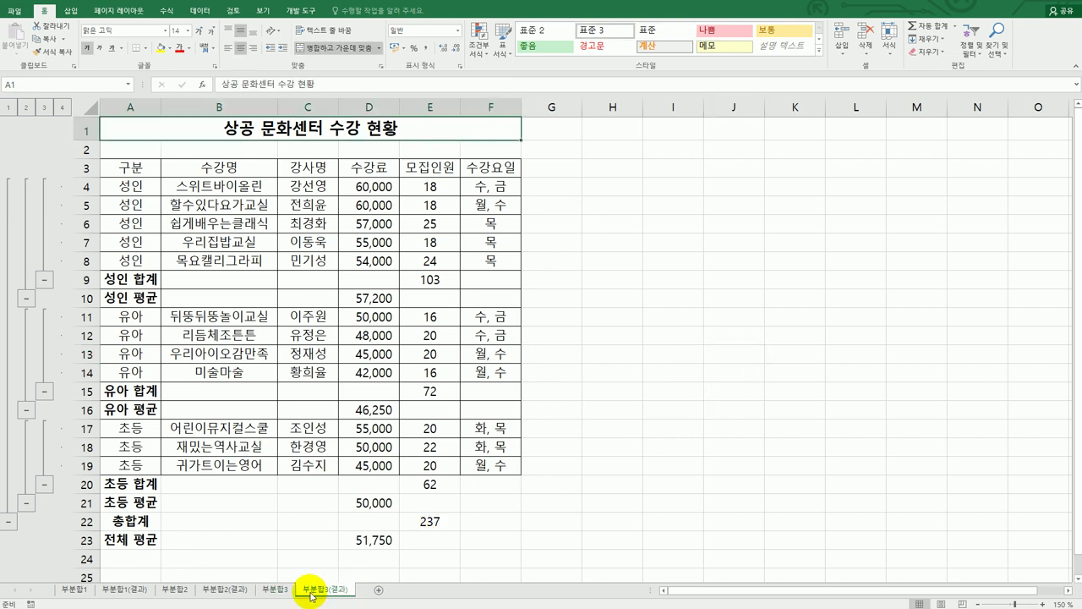
{"action": "left_click", "coordinate": [275, 590]}
{"action": "left_click", "coordinate": [677, 527]}
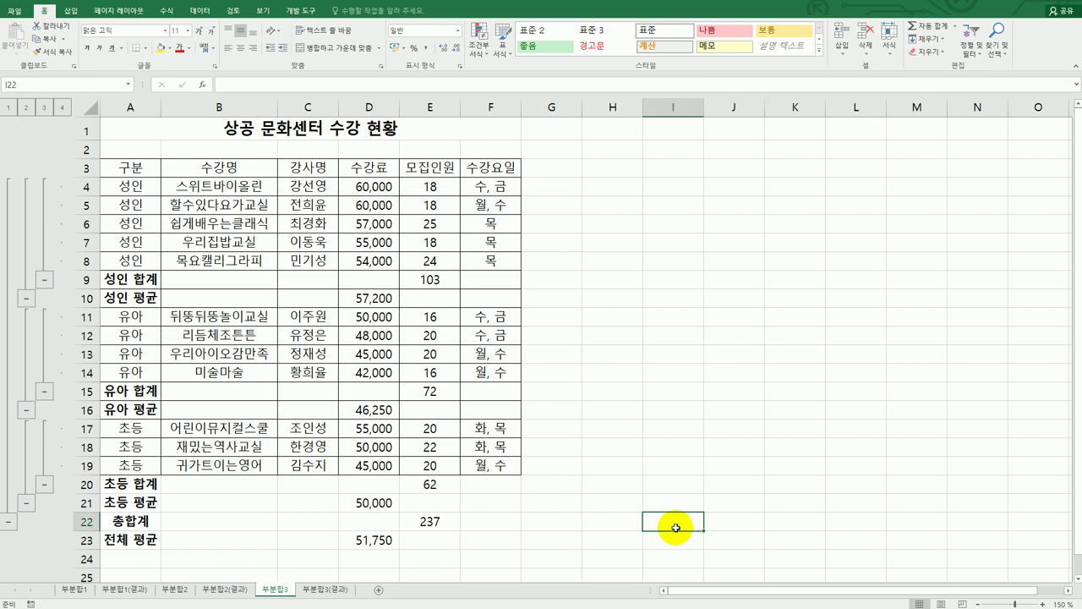